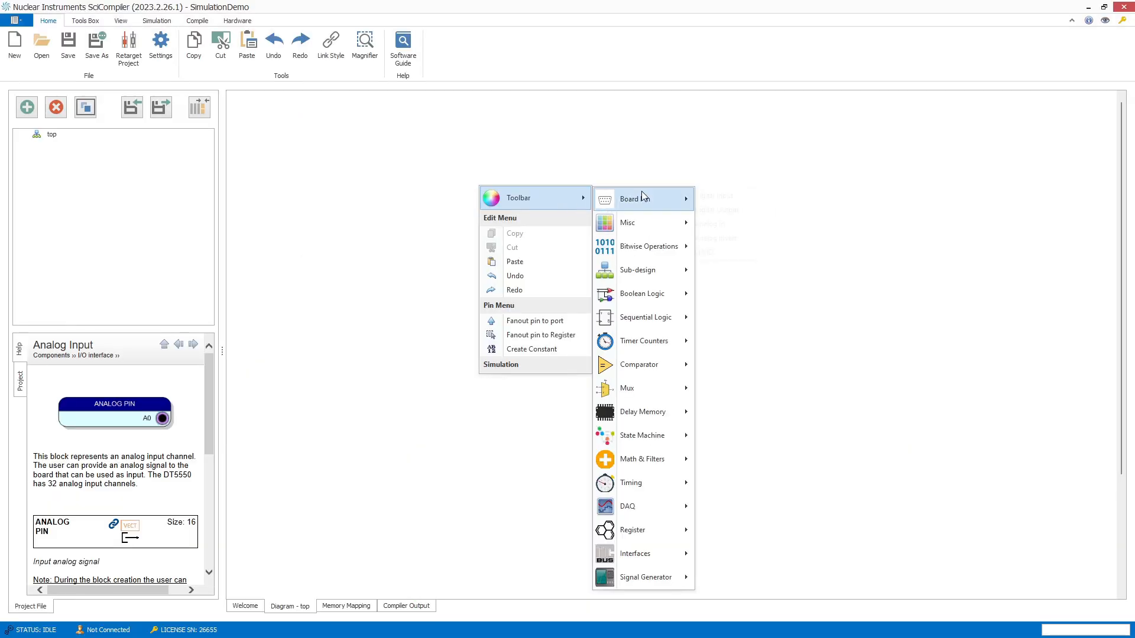
Add analog input pins A0 and A1 to the diagram and place them one above the other with a gap between them.
{"action": "mouse_move", "coordinate": [643, 195]}
{"action": "left_click", "coordinate": [744, 227]}
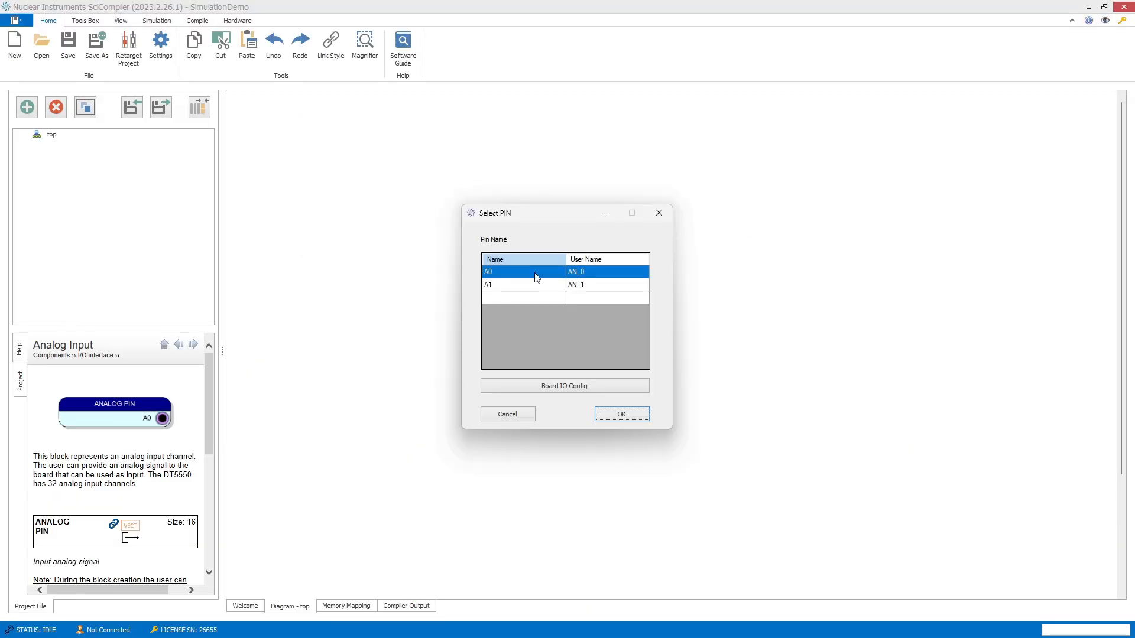
{"action": "left_click", "coordinate": [527, 288], "text": "ctrl"}
{"action": "left_click", "coordinate": [621, 413]}
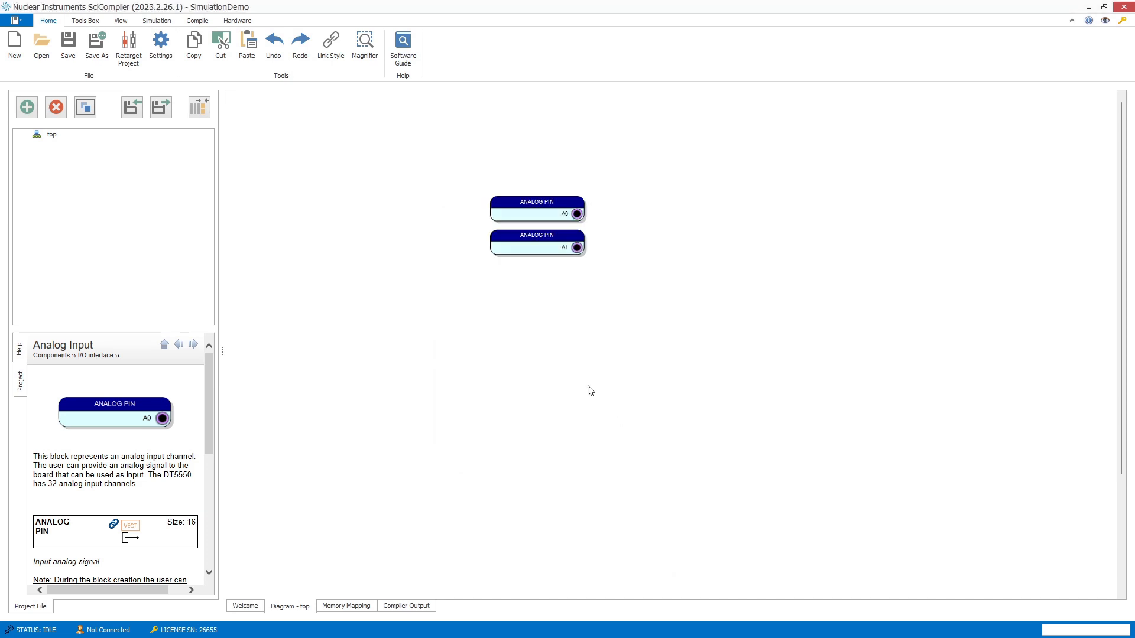
{"action": "left_click", "coordinate": [419, 305]}
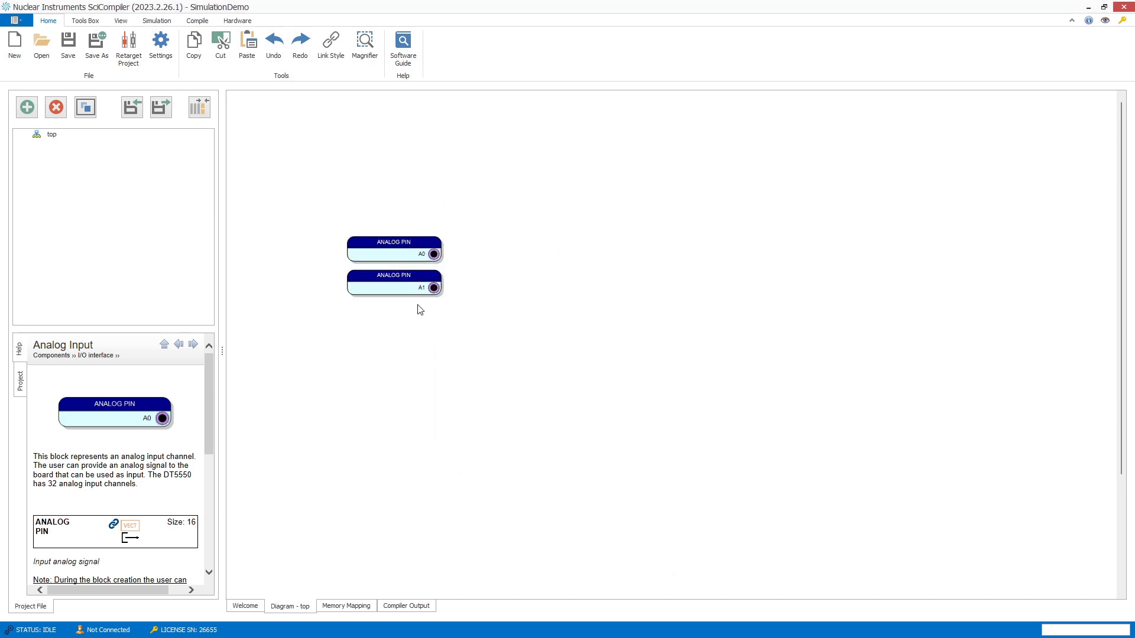
{"action": "left_click_drag", "start_coordinate": [400, 271], "coordinate": [411, 322]}
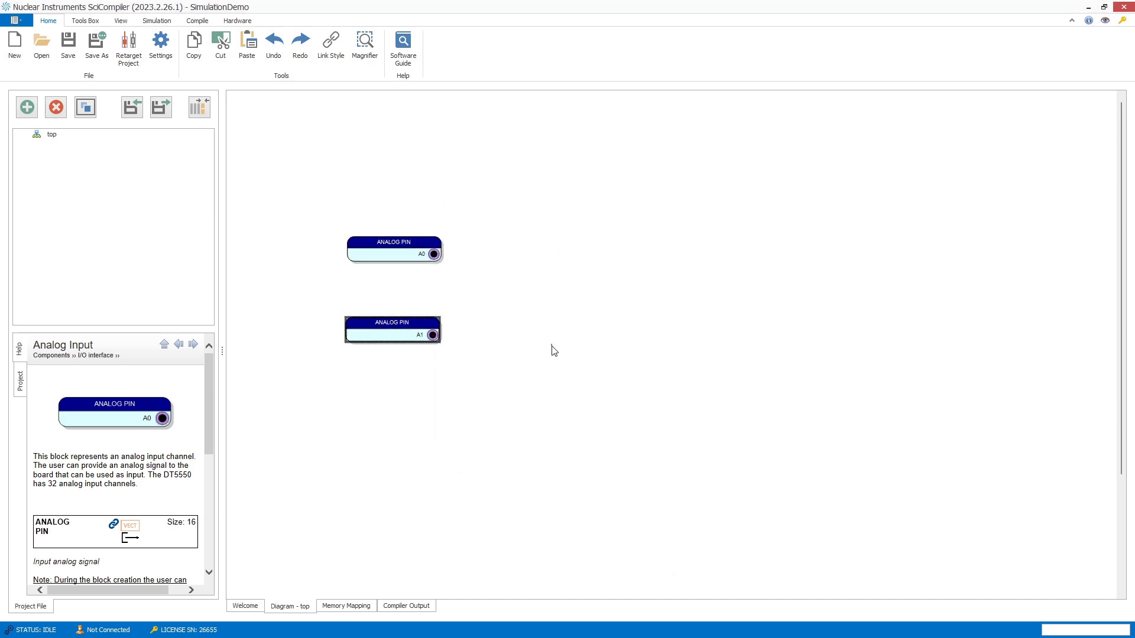
Add a TRIGGER LE HYST block with hysteresis enabled, placing it beside analog pin A0 and moving pin A1 further down.
{"action": "left_click", "coordinate": [566, 380]}
{"action": "right_click", "coordinate": [540, 380]}
{"action": "mouse_move", "coordinate": [582, 385]}
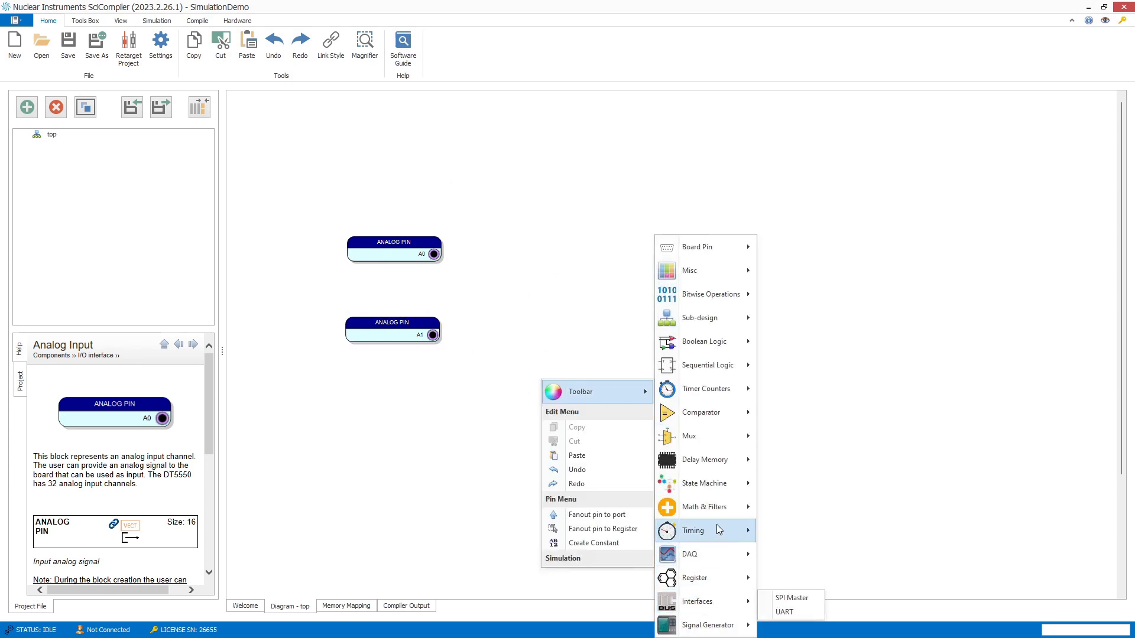
{"action": "mouse_move", "coordinate": [710, 557]}
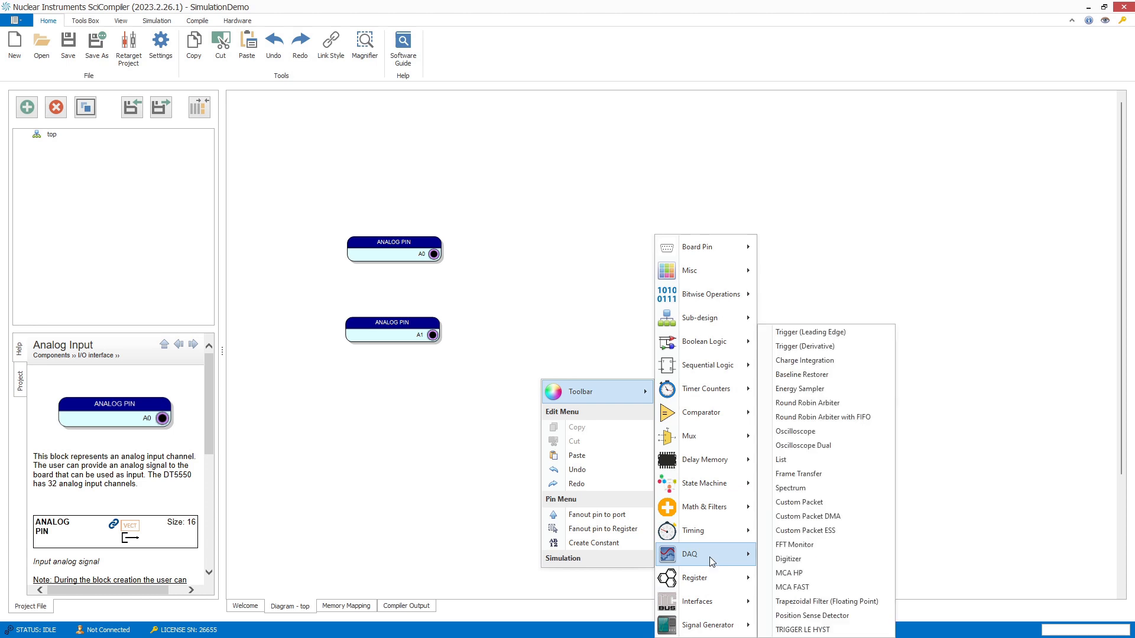
{"action": "left_click", "coordinate": [818, 631]}
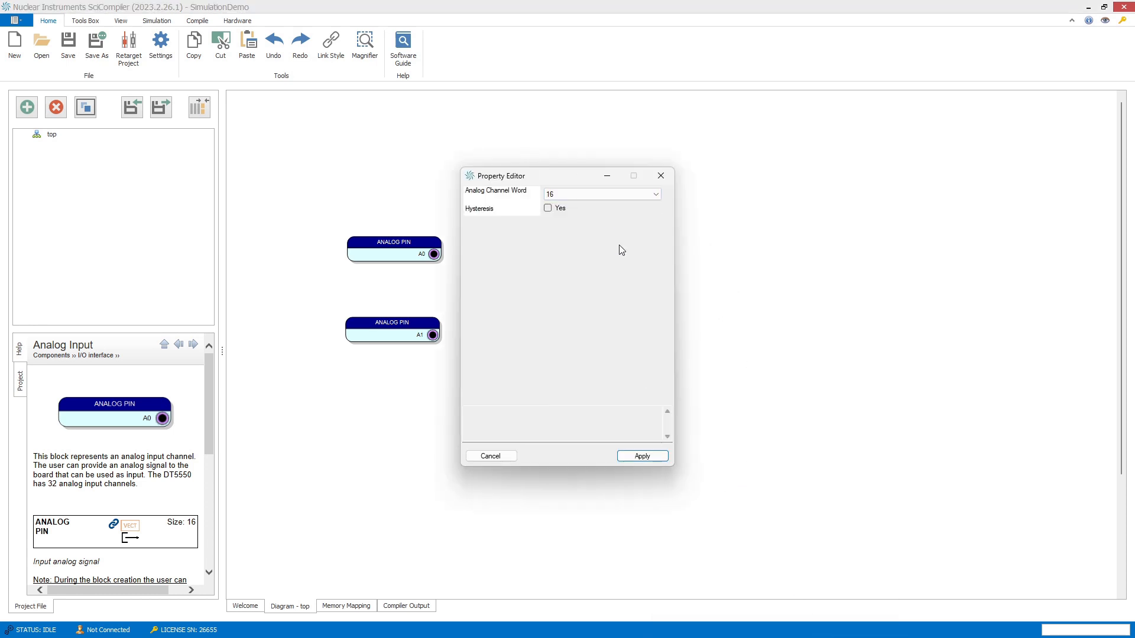
{"action": "left_click", "coordinate": [548, 208]}
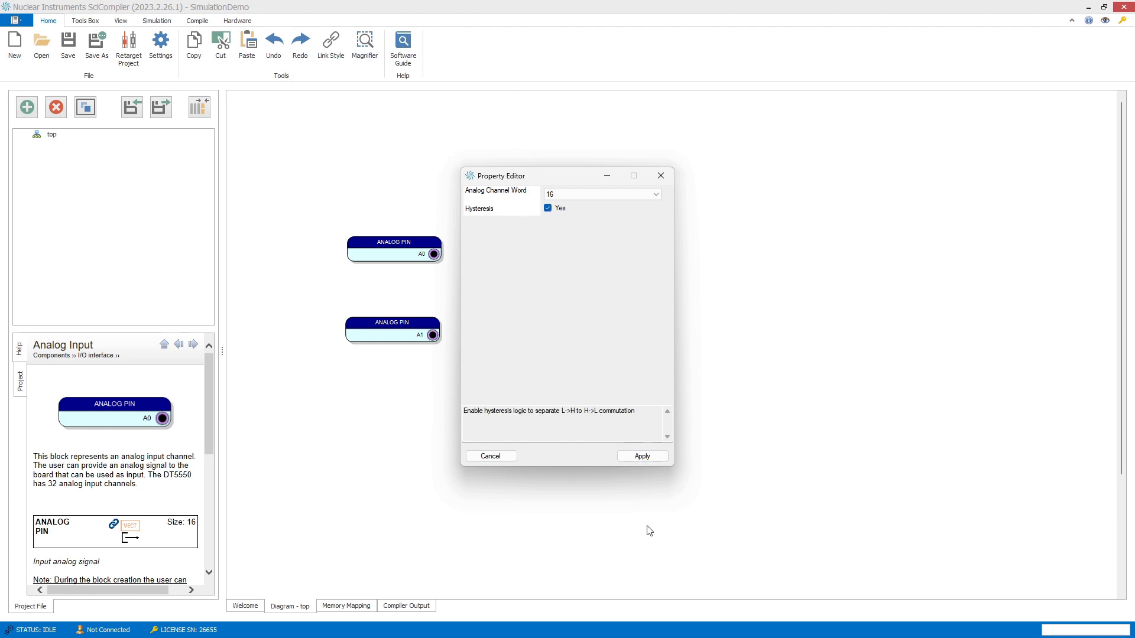
{"action": "left_click", "coordinate": [634, 458]}
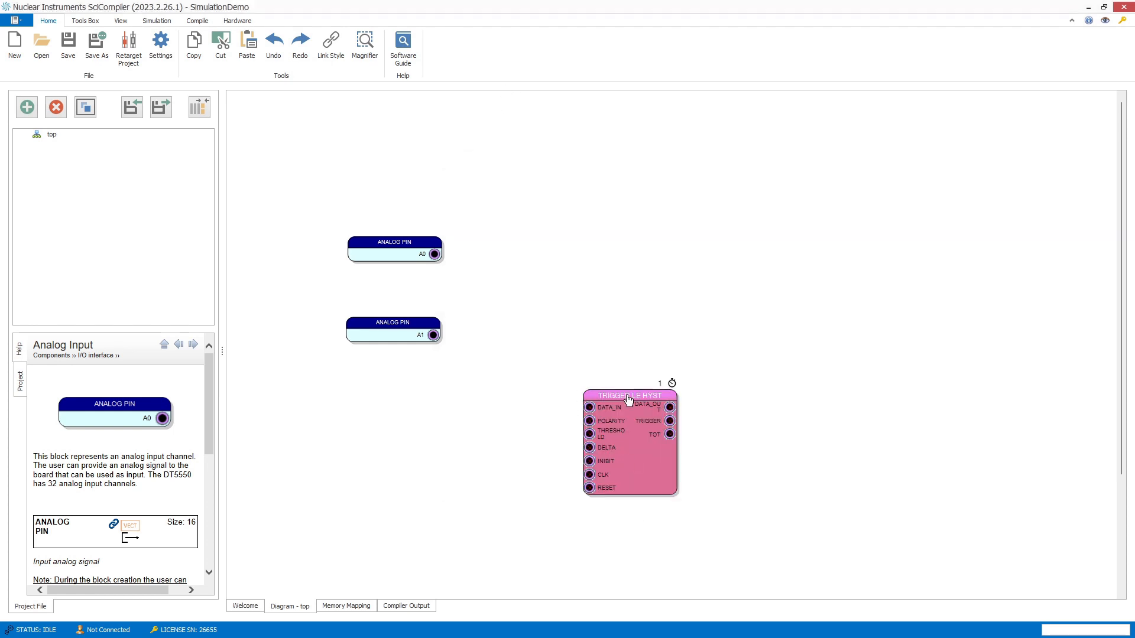
{"action": "left_click_drag", "start_coordinate": [393, 324], "coordinate": [401, 370]}
{"action": "left_click_drag", "start_coordinate": [621, 390], "coordinate": [586, 234]}
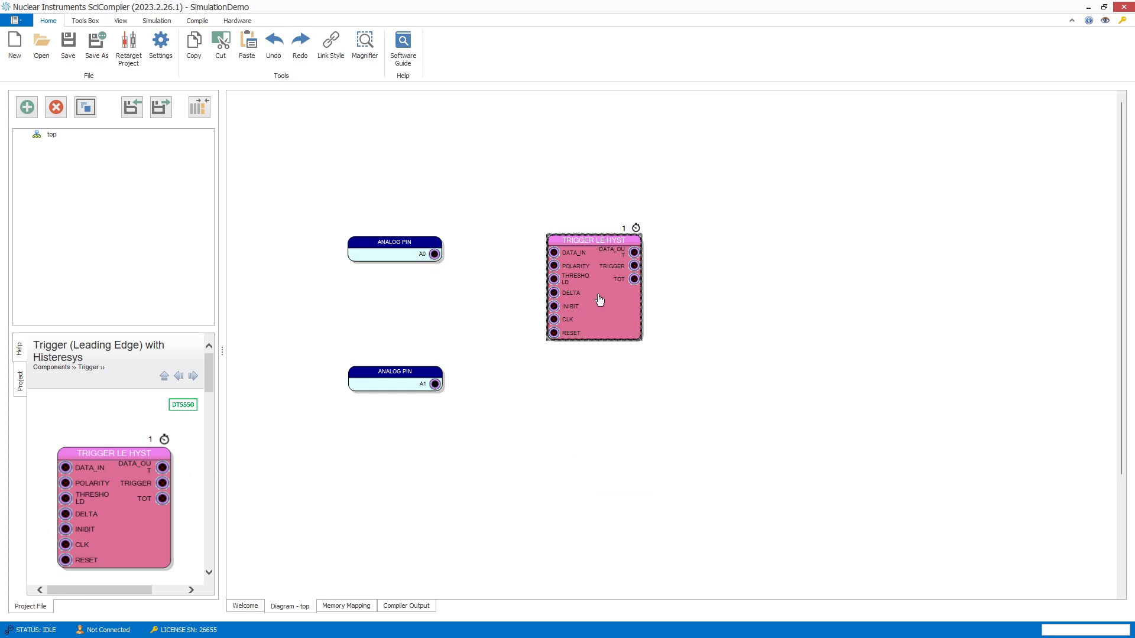
Create a read register named thrs in Bit Vector mode with a size of 16.
{"action": "mouse_move", "coordinate": [547, 584]}
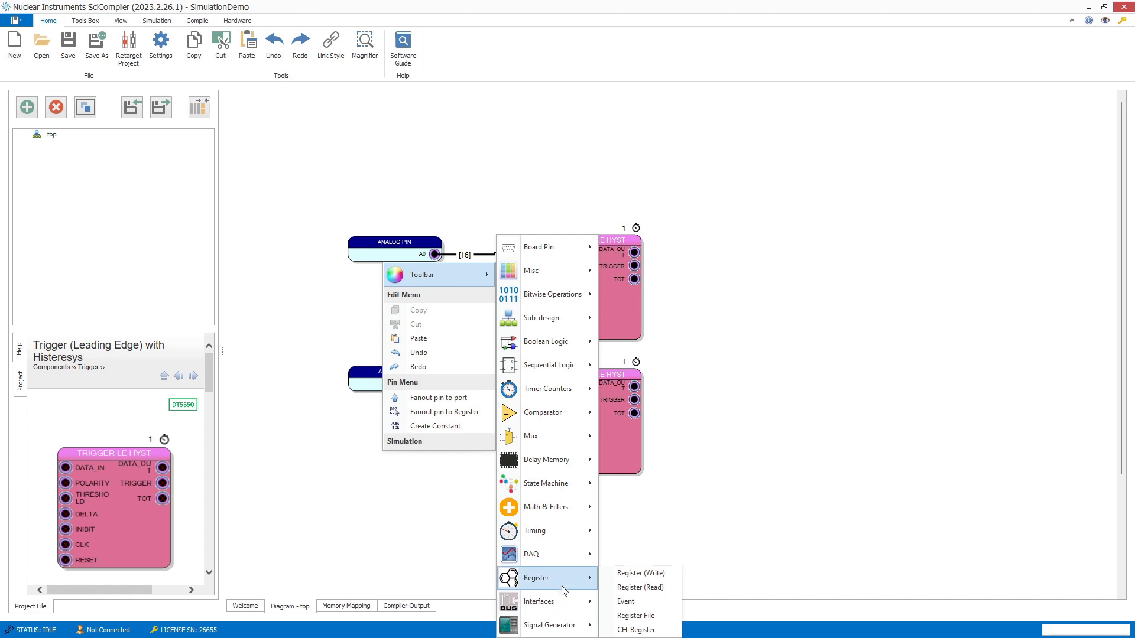
{"action": "left_click", "coordinate": [672, 586]}
{"action": "left_click", "coordinate": [627, 206]}
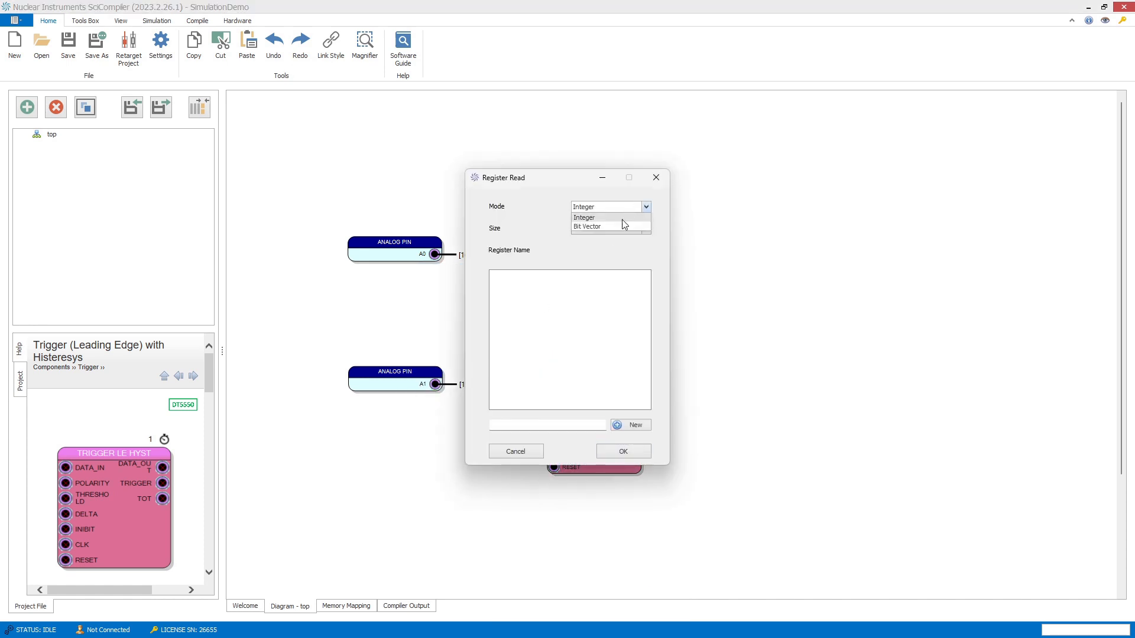
{"action": "left_click", "coordinate": [593, 229]}
{"action": "left_click", "coordinate": [620, 229]}
{"action": "left_click_drag", "start_coordinate": [643, 250], "coordinate": [645, 260]}
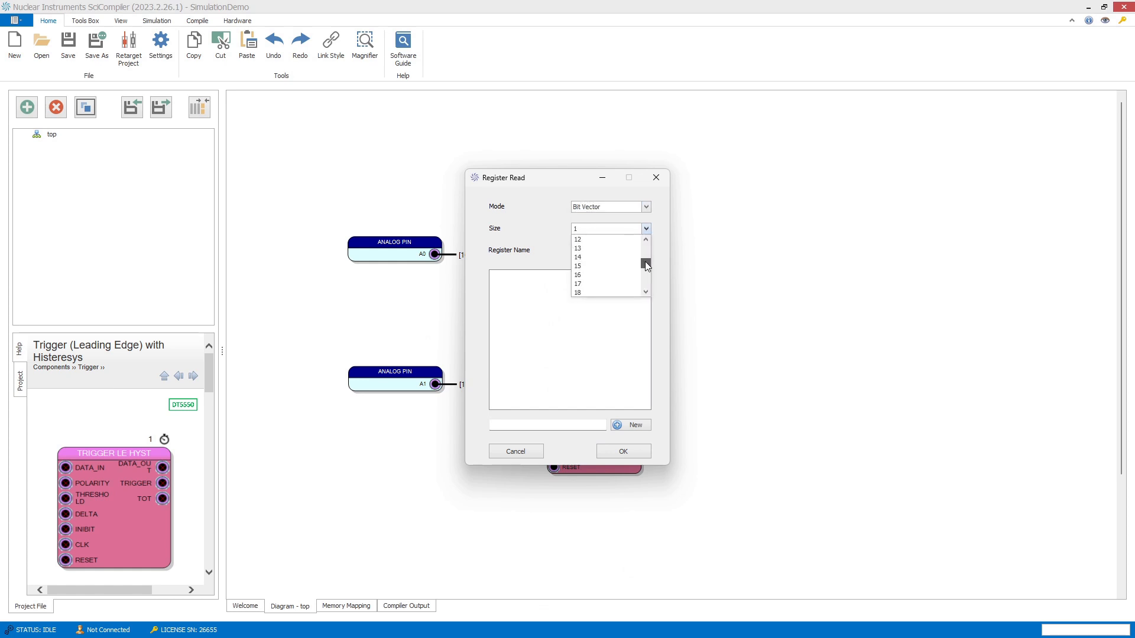
{"action": "left_click", "coordinate": [594, 275]}
{"action": "left_click", "coordinate": [536, 424]}
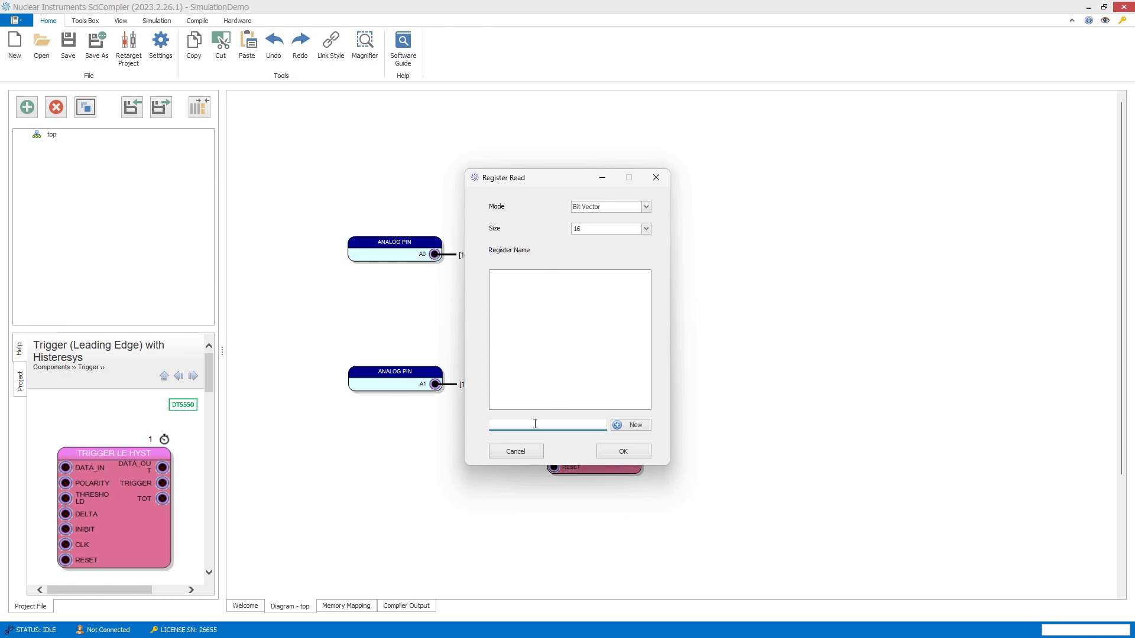
{"action": "left_click", "coordinate": [633, 426]}
{"action": "left_click", "coordinate": [622, 448]}
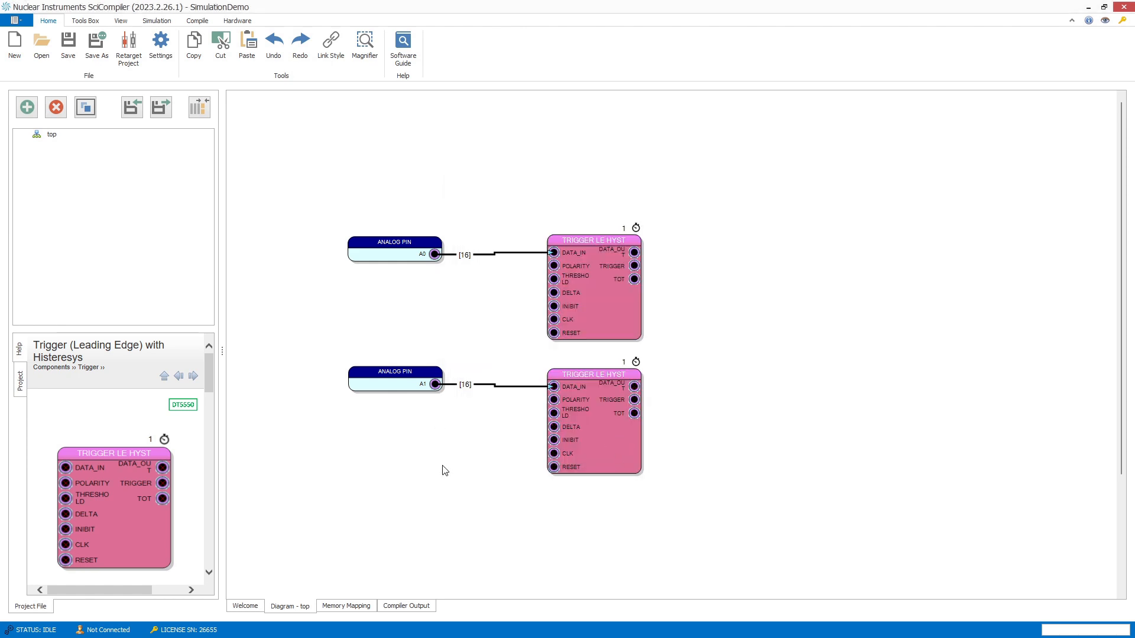
Place the thrs register between the two analog pins and wire its output to the upper trigger's THRESHOLD input.
{"action": "scroll", "coordinate": [466, 473], "scroll_direction": "down", "scroll_amount": 1}
{"action": "left_click", "coordinate": [658, 502]}
{"action": "left_click_drag", "start_coordinate": [659, 502], "coordinate": [409, 271]}
{"action": "scroll", "coordinate": [491, 266], "scroll_direction": "up", "scroll_amount": 2}
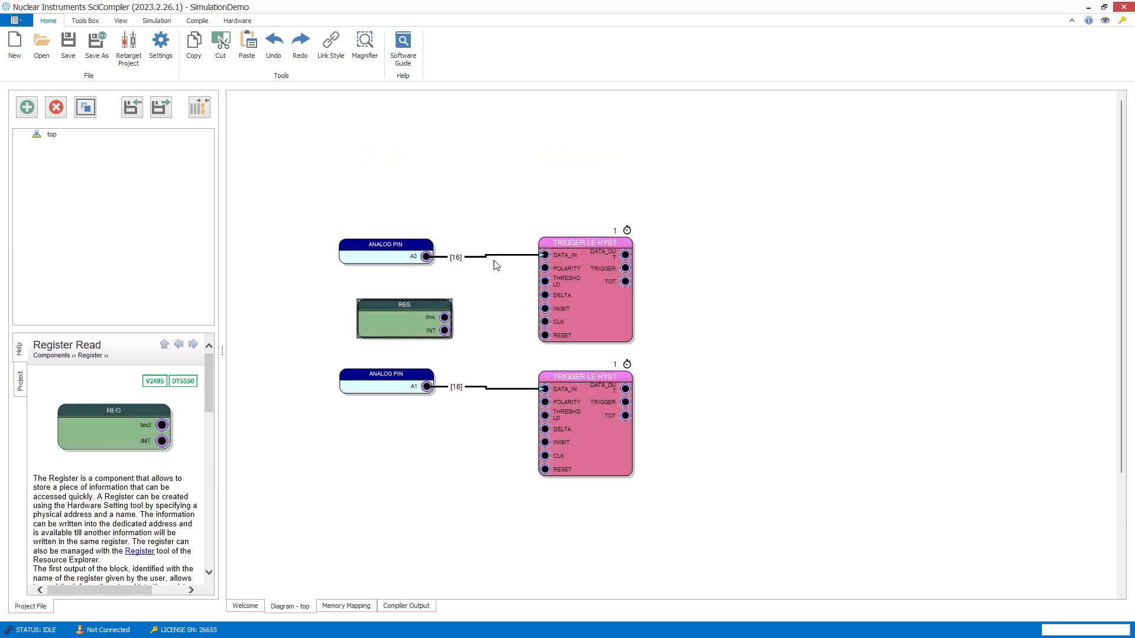
{"action": "left_click_drag", "start_coordinate": [439, 345], "coordinate": [551, 305]}
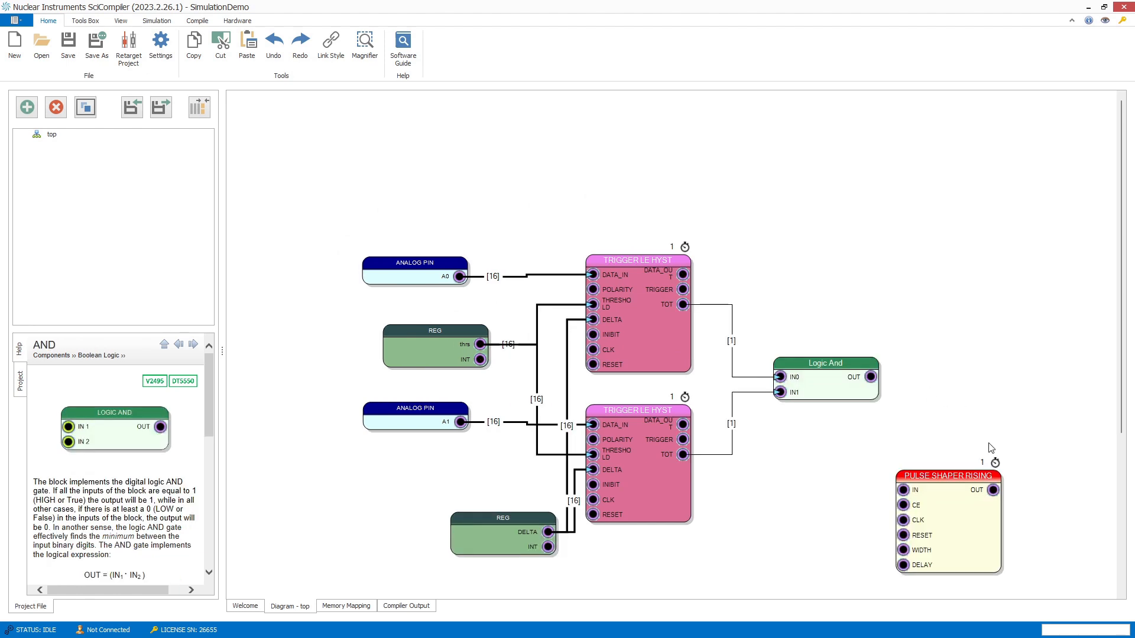
Move the PULSE SHAPER RISING block beside the Logic And gate and wire the gate's output to the shaper's IN.
{"action": "left_click_drag", "start_coordinate": [901, 404], "coordinate": [941, 394]}
{"action": "mouse_move", "coordinate": [869, 377]}
{"action": "left_mouse_down"}
{"action": "mouse_move", "coordinate": [946, 410]}
{"action": "mouse_move", "coordinate": [988, 393]}
{"action": "left_mouse_up"}
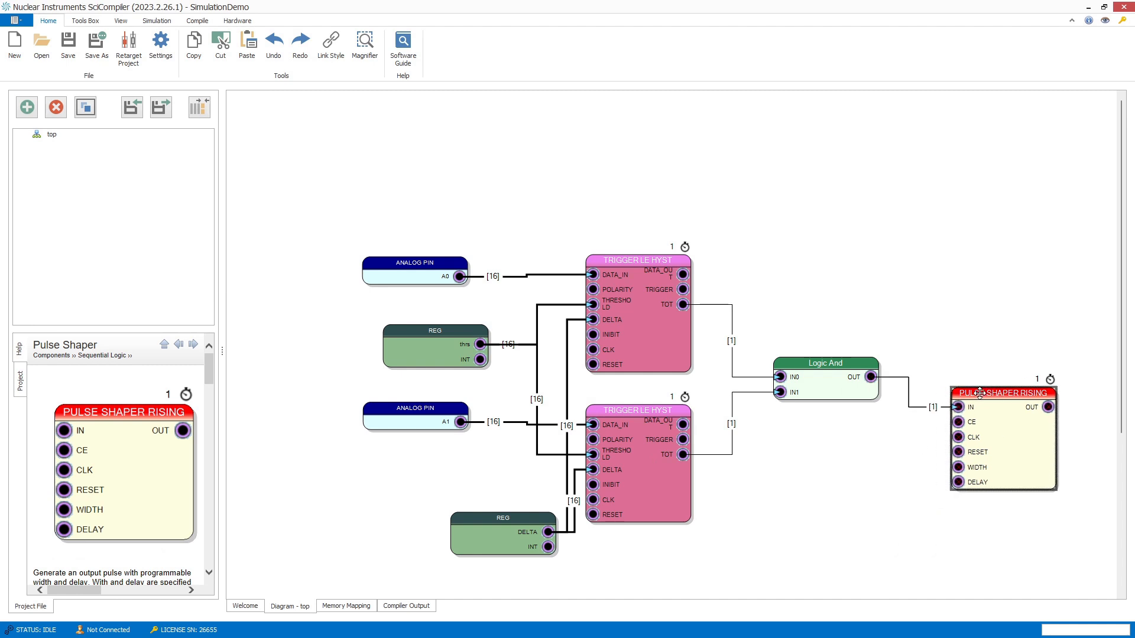
{"action": "left_click", "coordinate": [897, 505]}
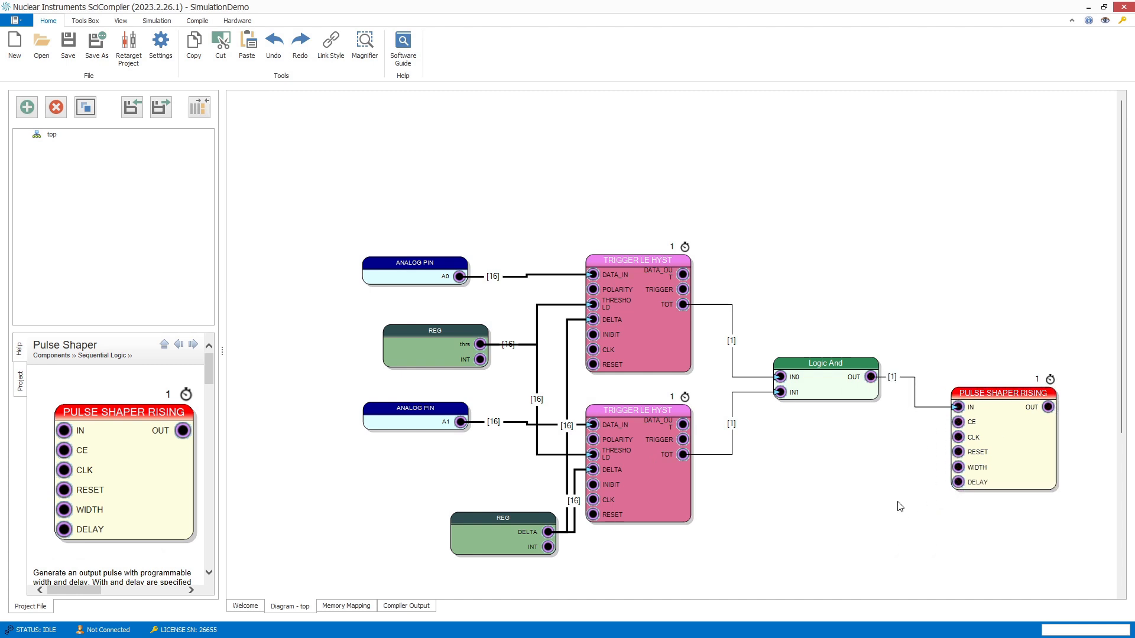
Feed the pulse shaper's WIDTH input with an integer constant of 16 and wire its OUT to IN A of the LEMO block.
{"action": "right_click", "coordinate": [957, 468]}
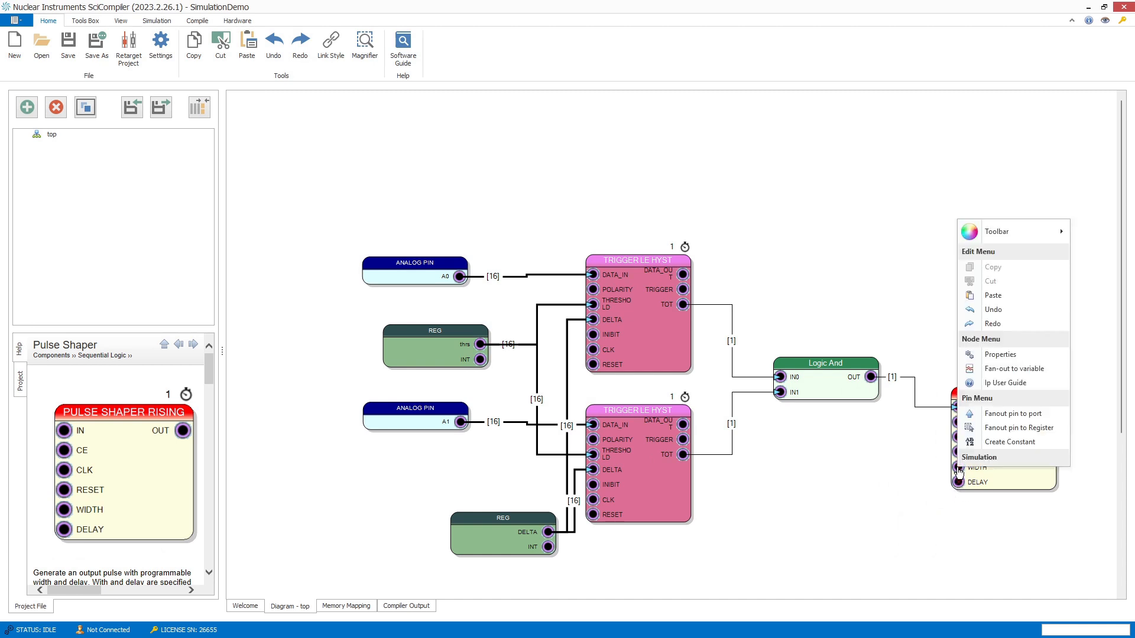
{"action": "left_click", "coordinate": [1034, 443]}
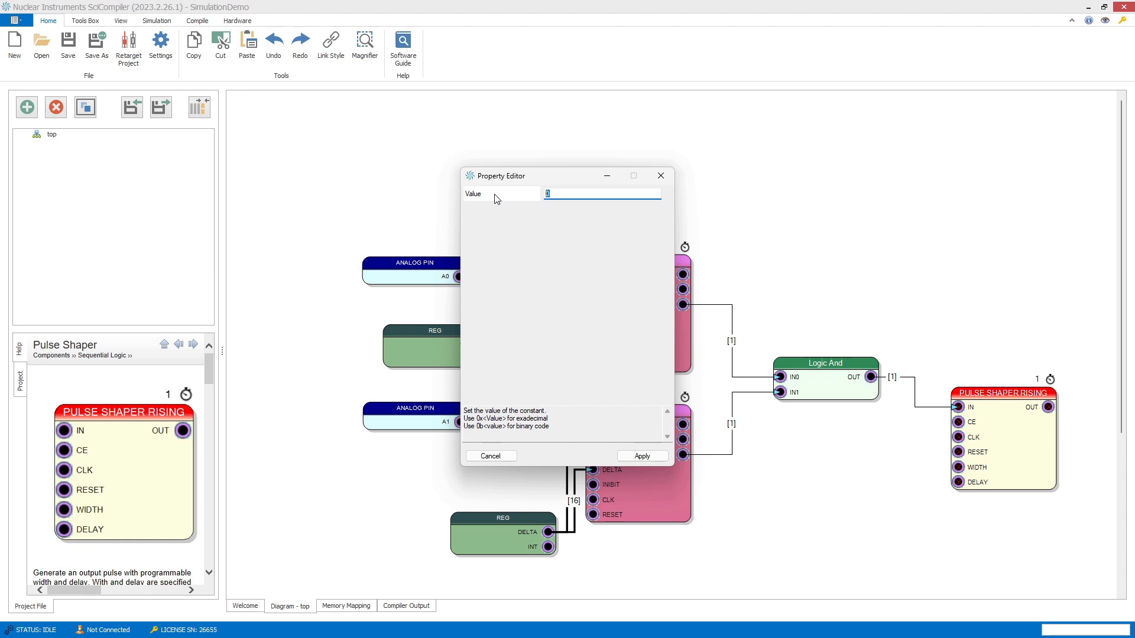
{"action": "type", "text": "16"}
{"action": "left_click", "coordinate": [643, 457]}
{"action": "left_click_drag", "start_coordinate": [902, 481], "coordinate": [958, 467]}
{"action": "left_click_drag", "start_coordinate": [663, 383], "coordinate": [769, 398]}
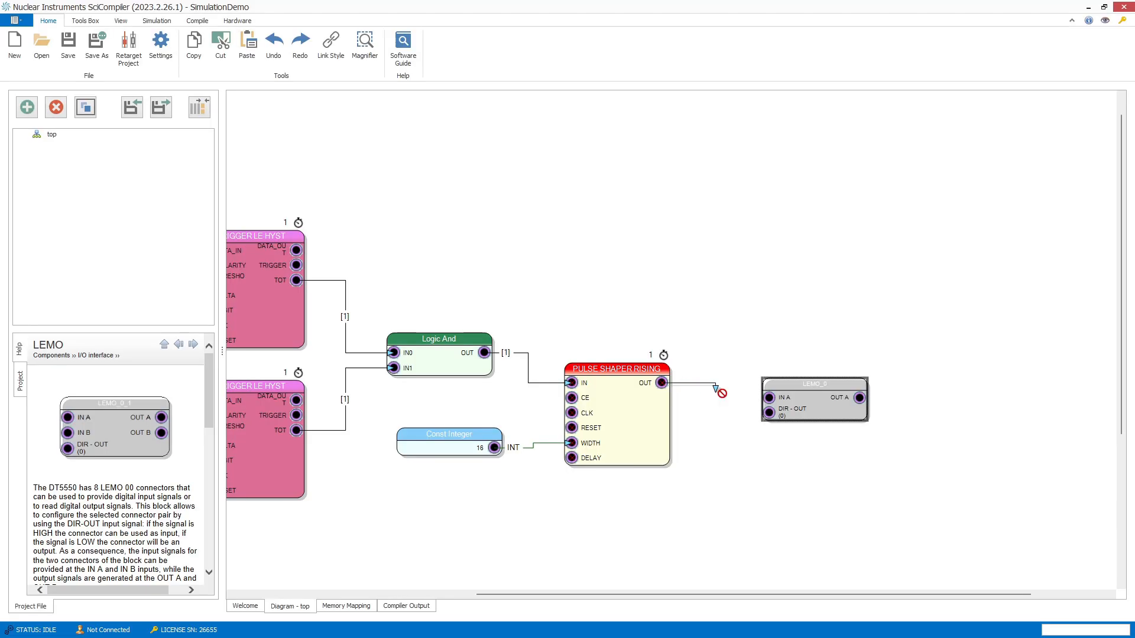
{"action": "left_click", "coordinate": [764, 467]}
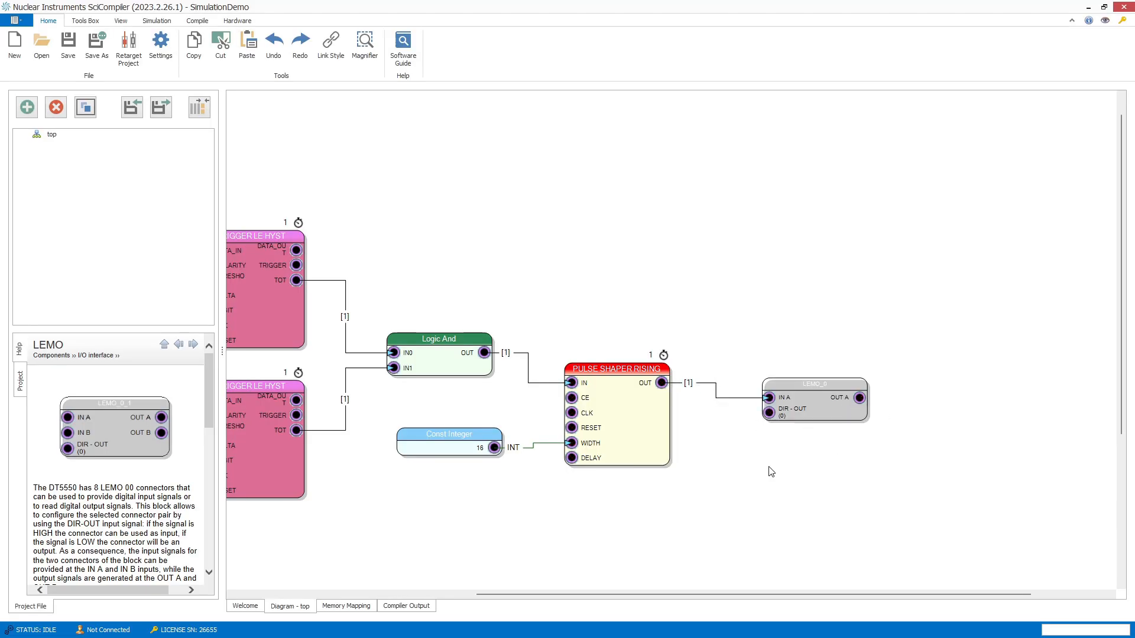
Add analog pin A0 to the simulation stimulus and set its mode to Signal Generator.
{"action": "left_click_drag", "start_coordinate": [662, 595], "coordinate": [499, 585]}
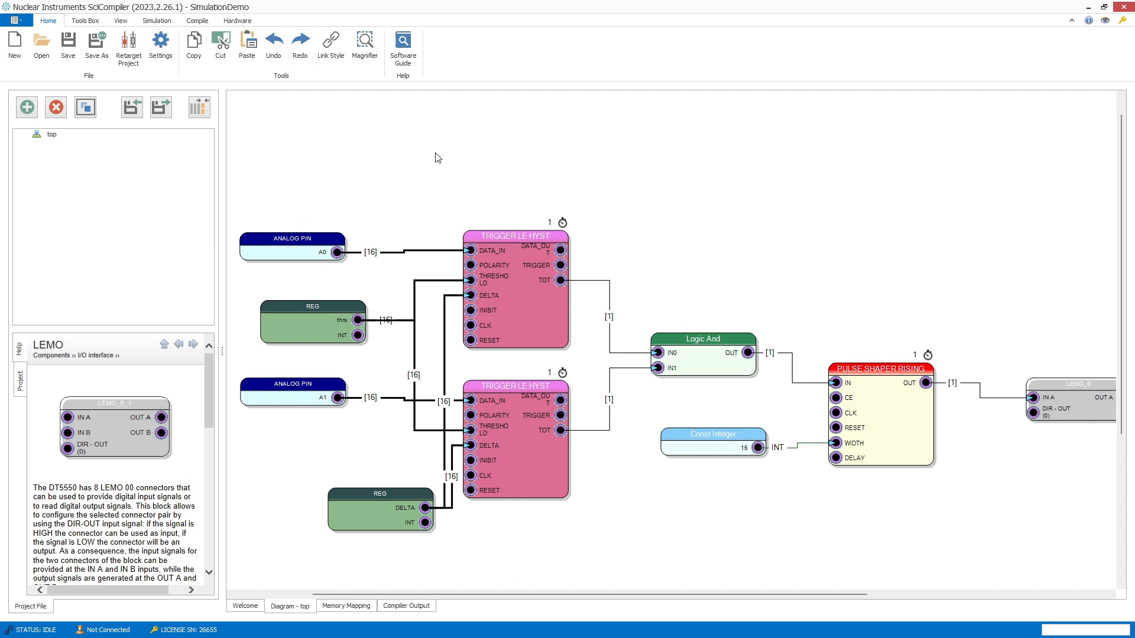
{"action": "left_click", "coordinate": [272, 254]}
{"action": "right_click", "coordinate": [272, 254]}
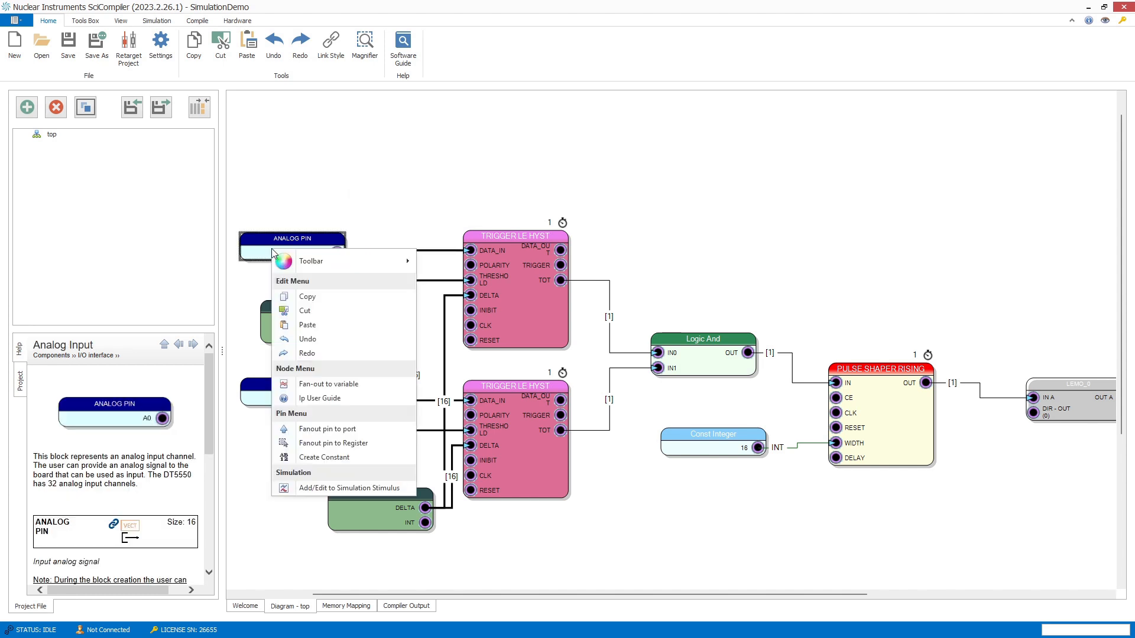
{"action": "left_click", "coordinate": [339, 488]}
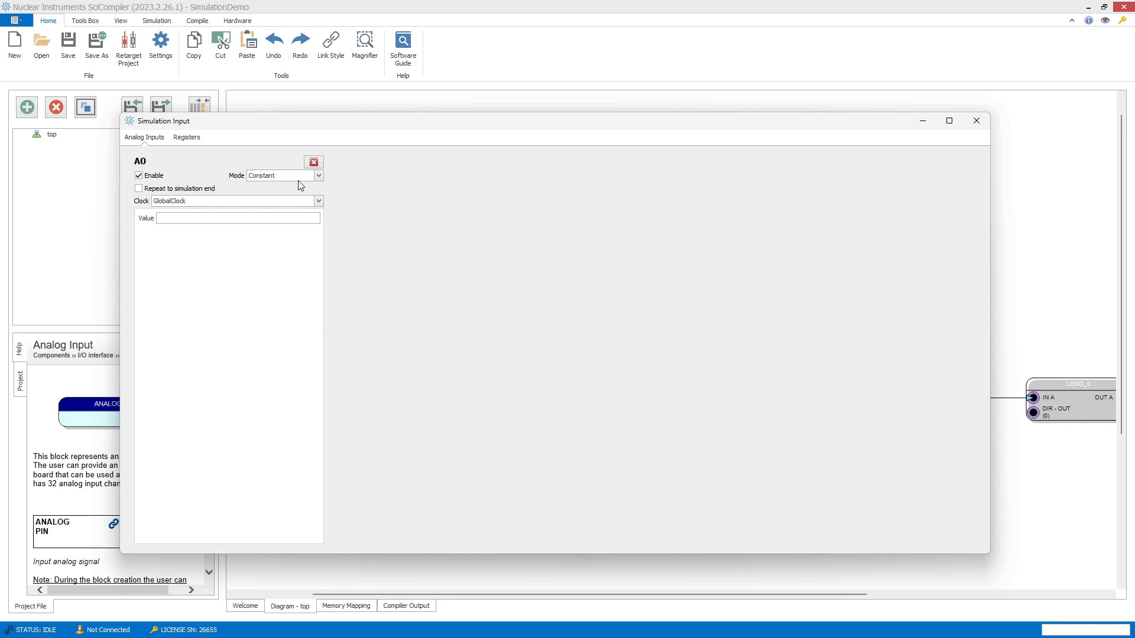
{"action": "left_click", "coordinate": [320, 176]}
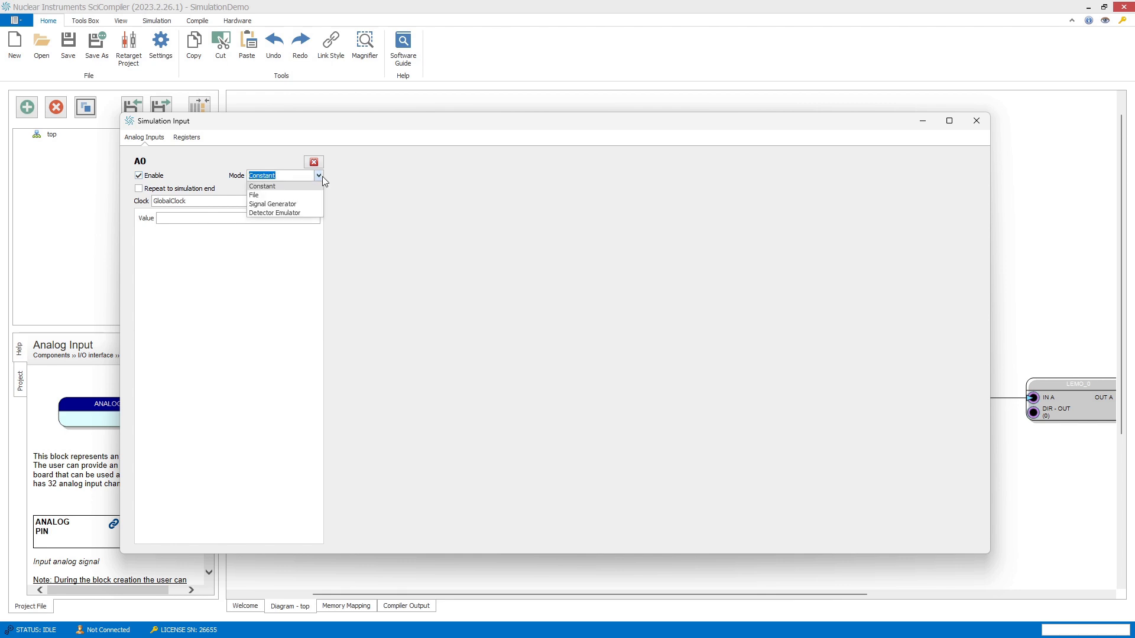
{"action": "left_click", "coordinate": [287, 204]}
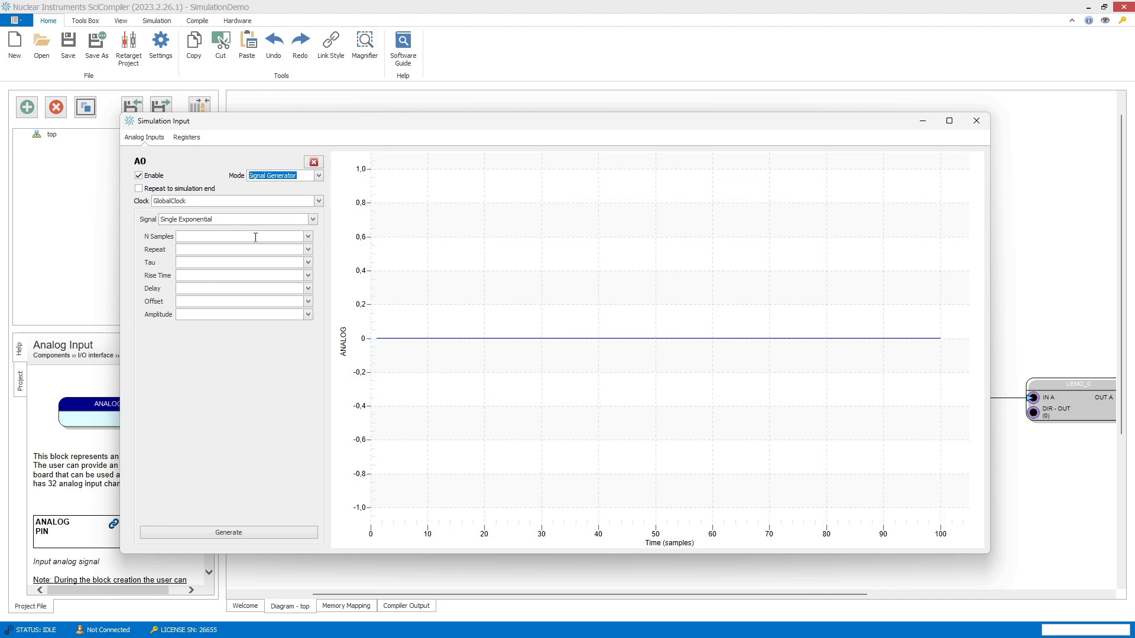
Generate A0's single exponential signal with N Samples 10000, Repeat 10, Tau 1, Rise Time 0, Delay 0, Offset 2048 and Amplitude 1000.
{"action": "left_click", "coordinate": [292, 236]}
{"action": "type", "text": "10,"}
{"action": "key", "text": "Tab"}
{"action": "left_click", "coordinate": [292, 240]}
{"action": "type", "text": "10.000"}
{"action": "key", "text": "Tab"}
{"action": "key", "text": "Tab"}
{"action": "type", "text": "1"}
{"action": "key", "text": "Tab"}
{"action": "left_click", "coordinate": [246, 532]}
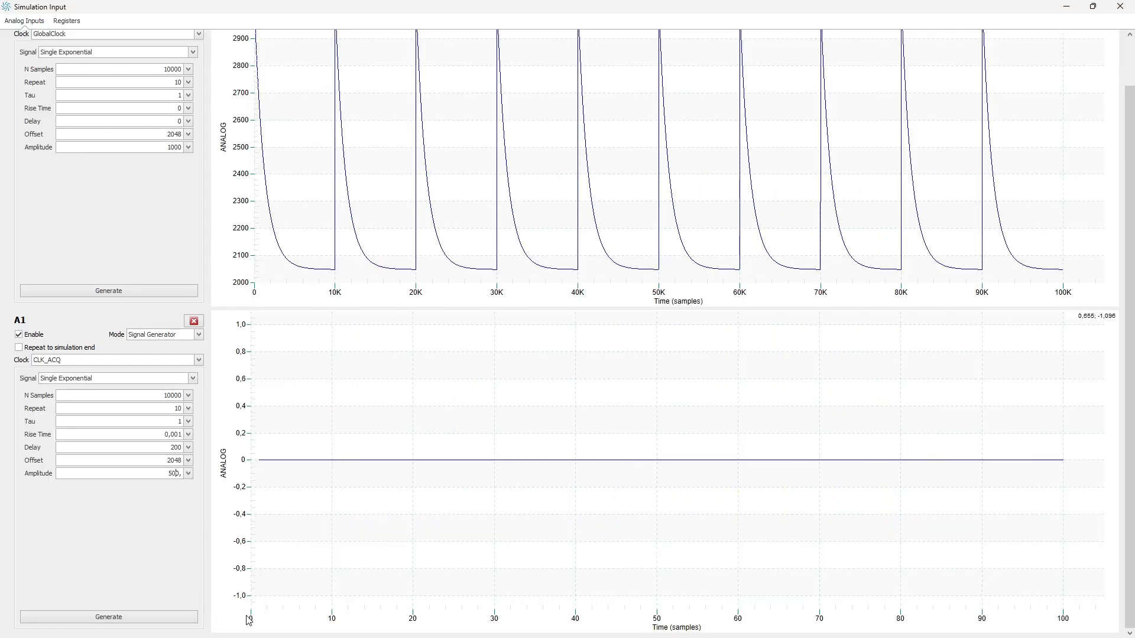
Generate the A1 signal, regenerate it with a Delay of 2000, and close the simulation input settings.
{"action": "left_click", "coordinate": [156, 618]}
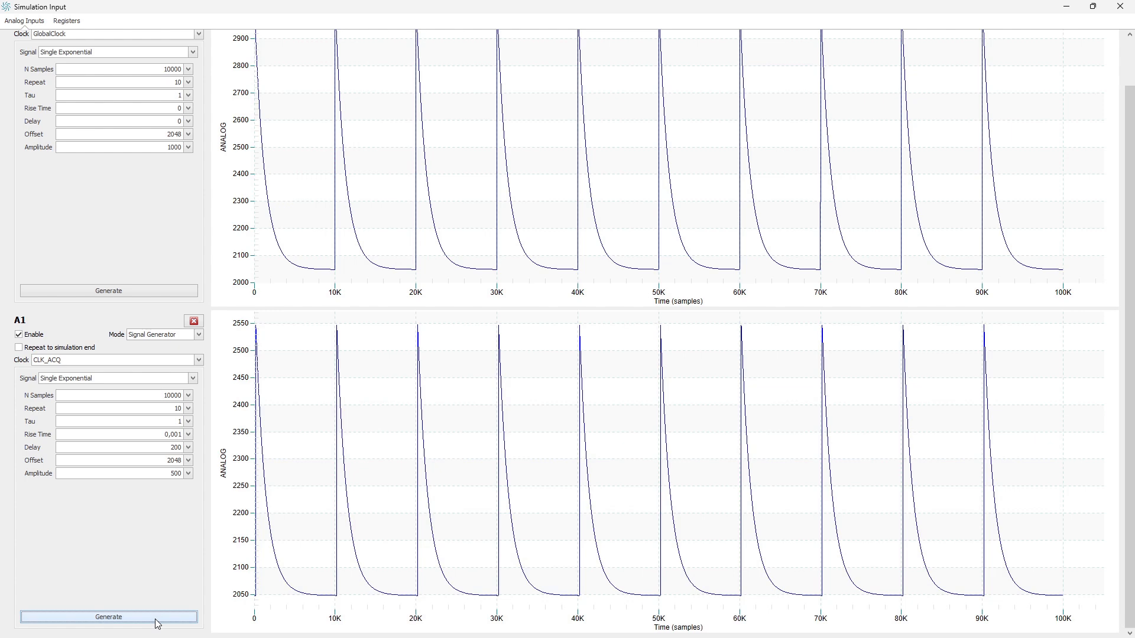
{"action": "left_click", "coordinate": [175, 449]}
{"action": "left_click", "coordinate": [127, 616]}
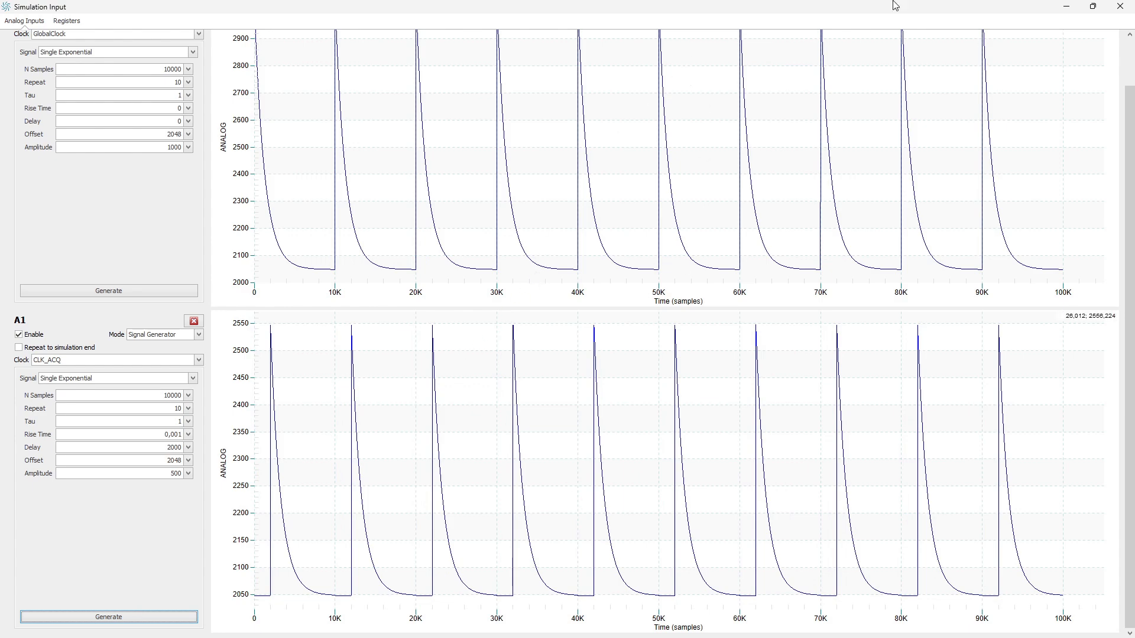
{"action": "left_click", "coordinate": [1120, 6]}
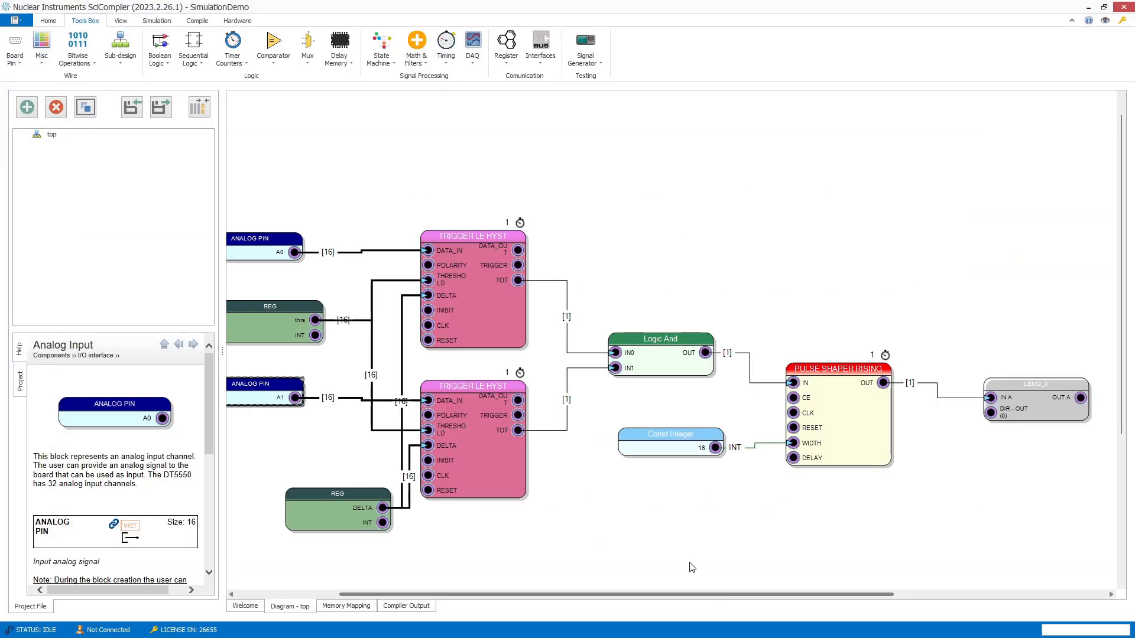
Insert a simulation probe named coincout in the diagram.
{"action": "left_click", "coordinate": [164, 22]}
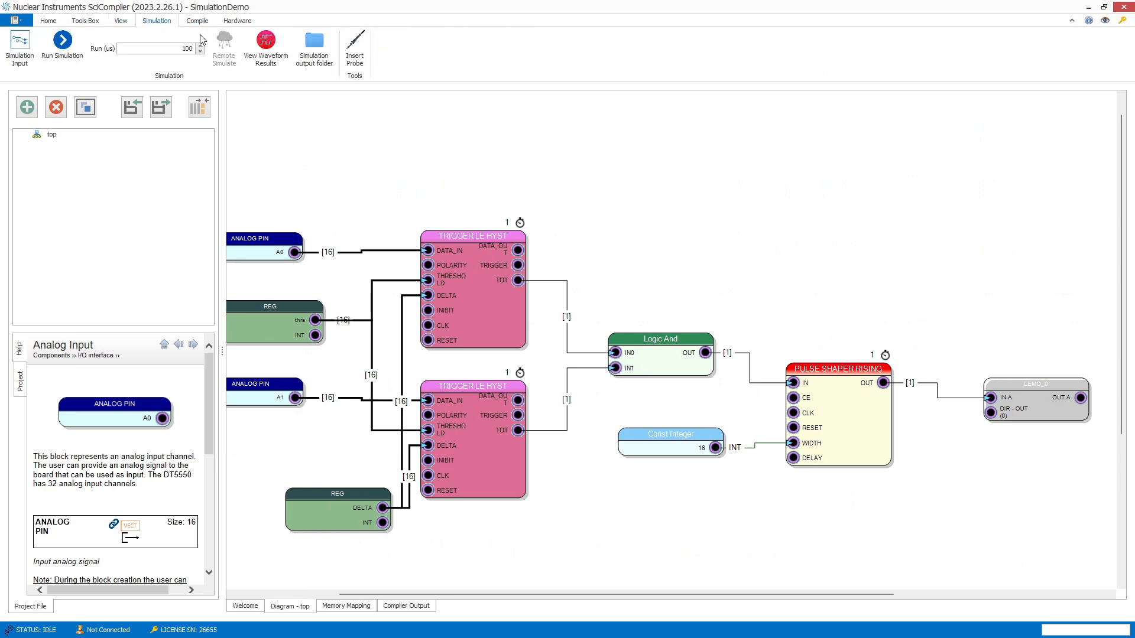
{"action": "left_click", "coordinate": [357, 54]}
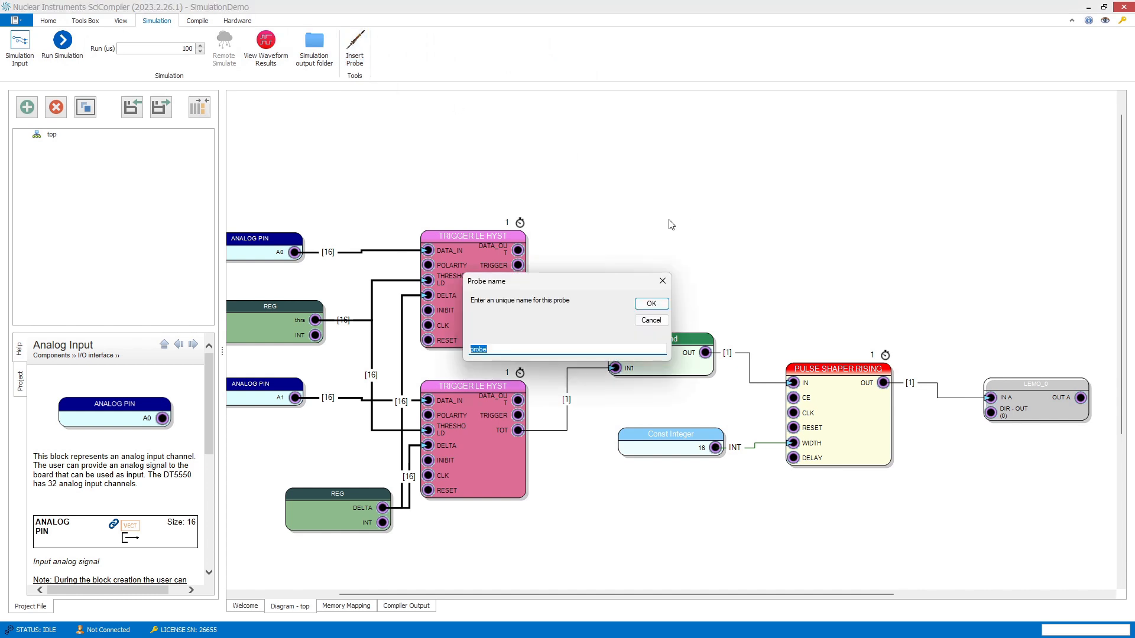
{"action": "type", "text": "coincout"}
{"action": "left_click", "coordinate": [651, 304]}
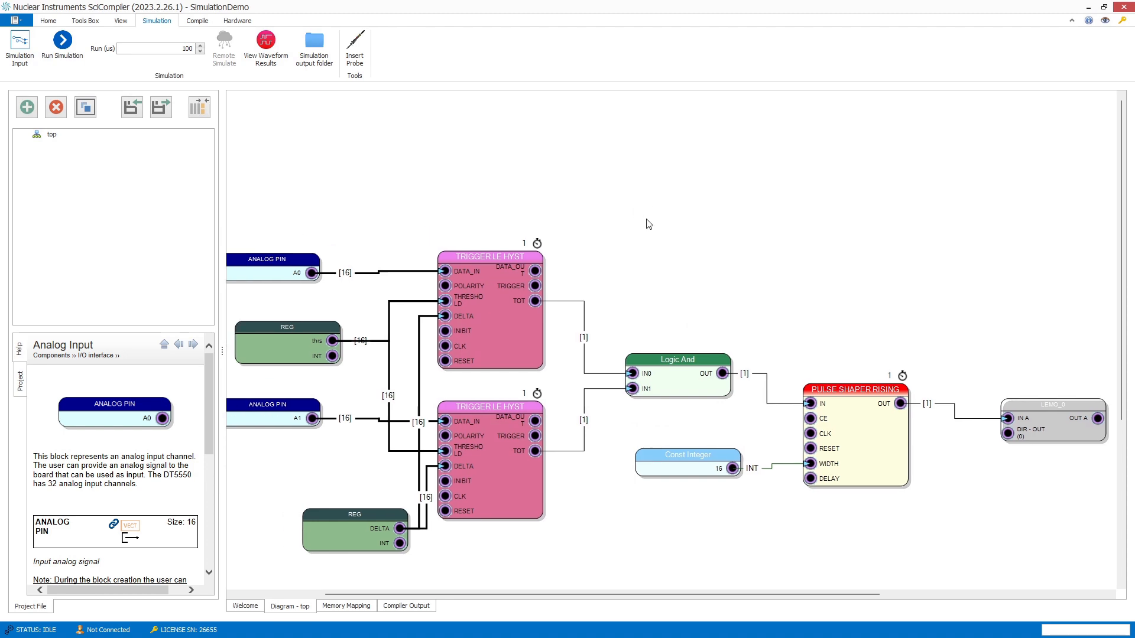
Place the coincout probe above the LEMO_0 block and wire it to the Pulse Shaper Rising block's OUT.
{"action": "scroll", "coordinate": [520, 127], "scroll_direction": "down", "scroll_amount": 2}
{"action": "scroll", "coordinate": [505, 181], "scroll_direction": "up", "scroll_amount": 1}
{"action": "left_click_drag", "start_coordinate": [268, 104], "coordinate": [939, 275]}
{"action": "scroll", "coordinate": [923, 331], "scroll_direction": "up", "scroll_amount": 2}
{"action": "left_click_drag", "start_coordinate": [856, 407], "coordinate": [997, 269]}
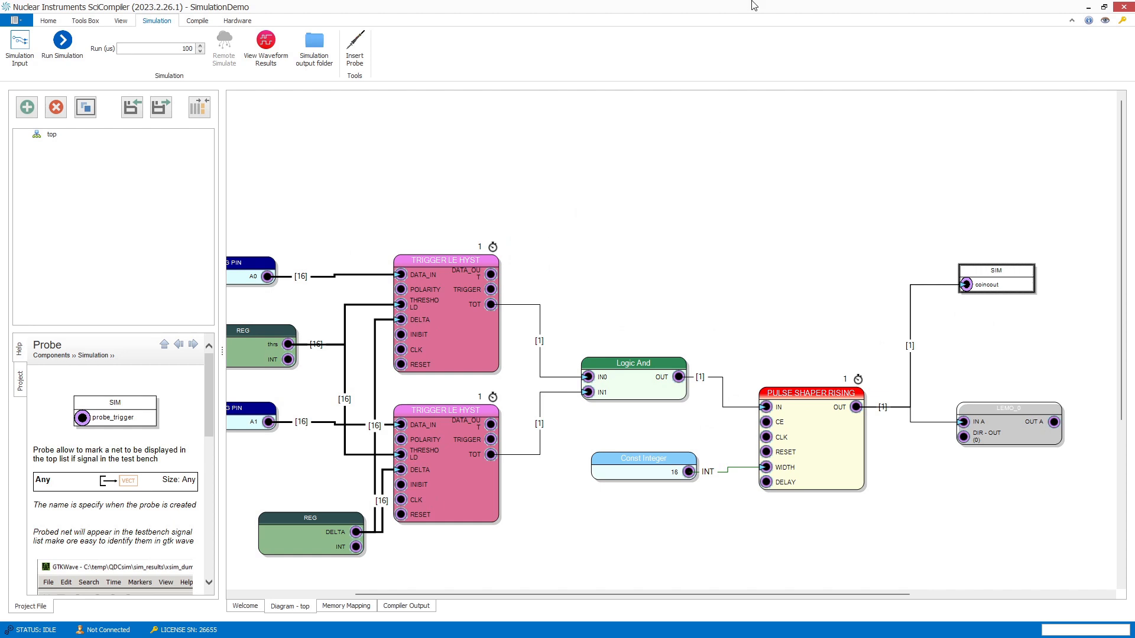
{"action": "left_click", "coordinate": [639, 228]}
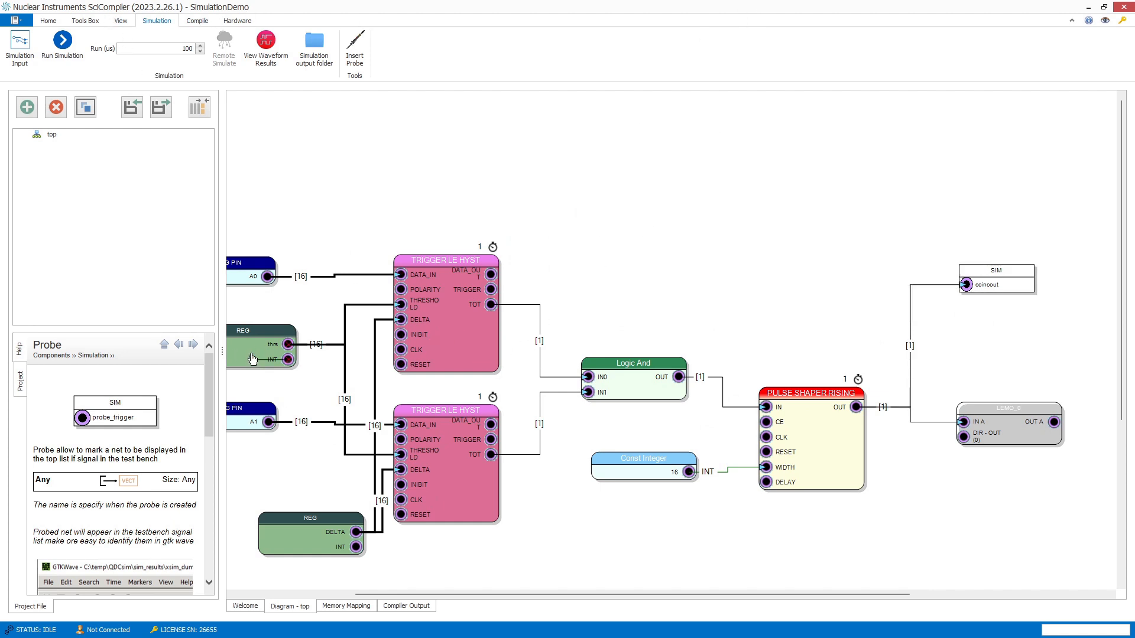
Open the register script of the simulation input settings.
{"action": "left_click", "coordinate": [314, 535]}
{"action": "left_click_drag", "start_coordinate": [405, 596], "coordinate": [341, 595]}
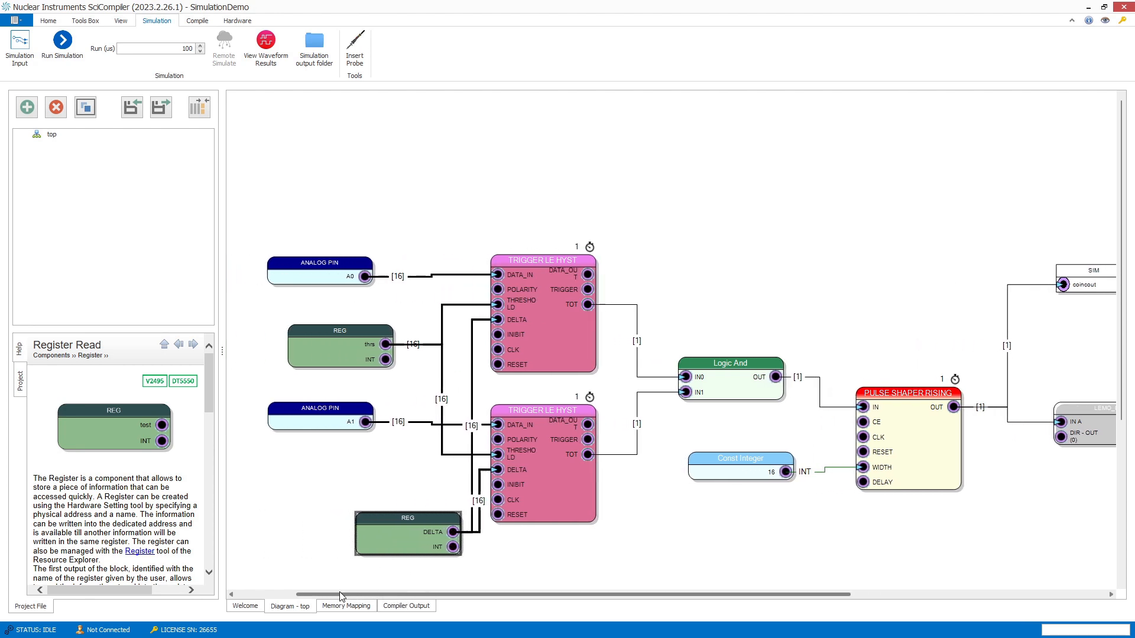
{"action": "left_click", "coordinate": [23, 49]}
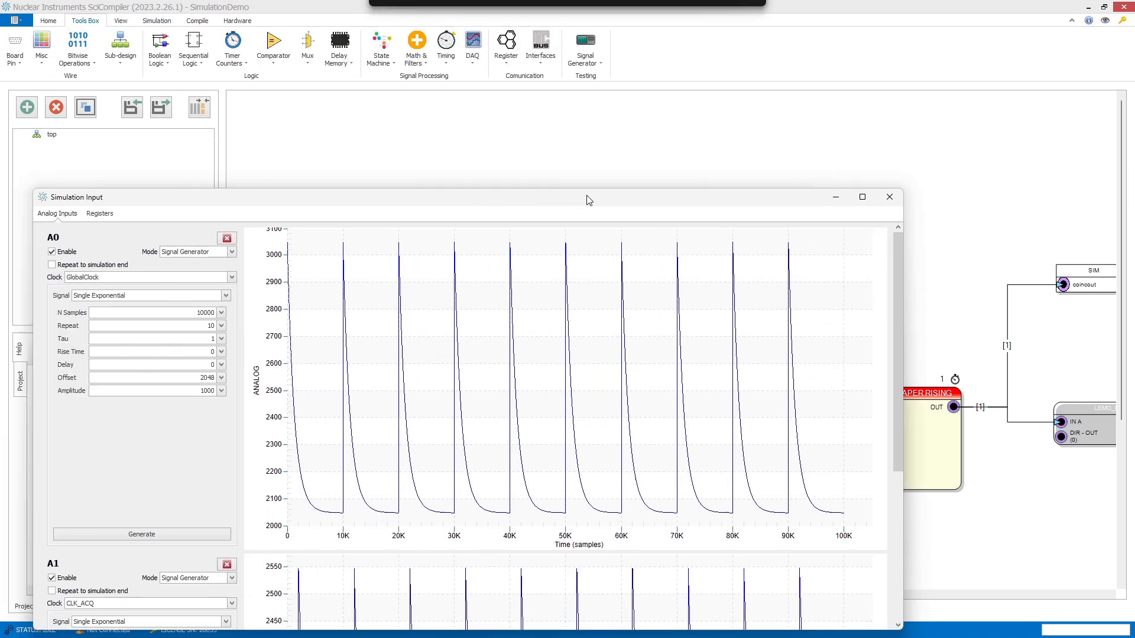
{"action": "left_click", "coordinate": [173, 165]}
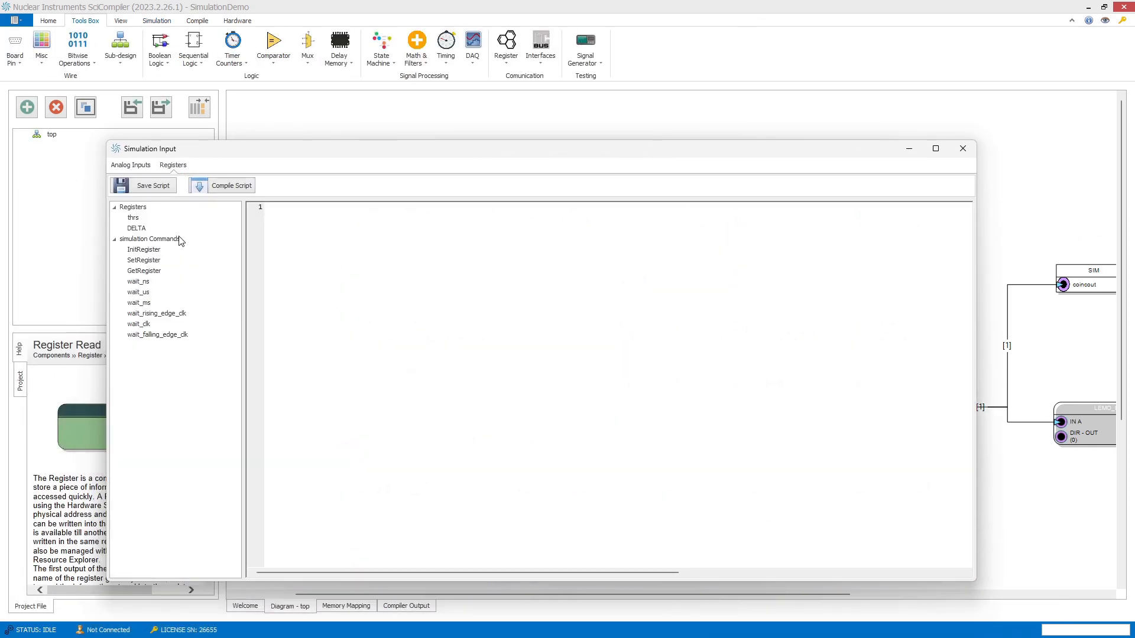
Add an InitRegister command to the script that initialises the thrs register to 2200.
{"action": "double_click", "coordinate": [145, 250]}
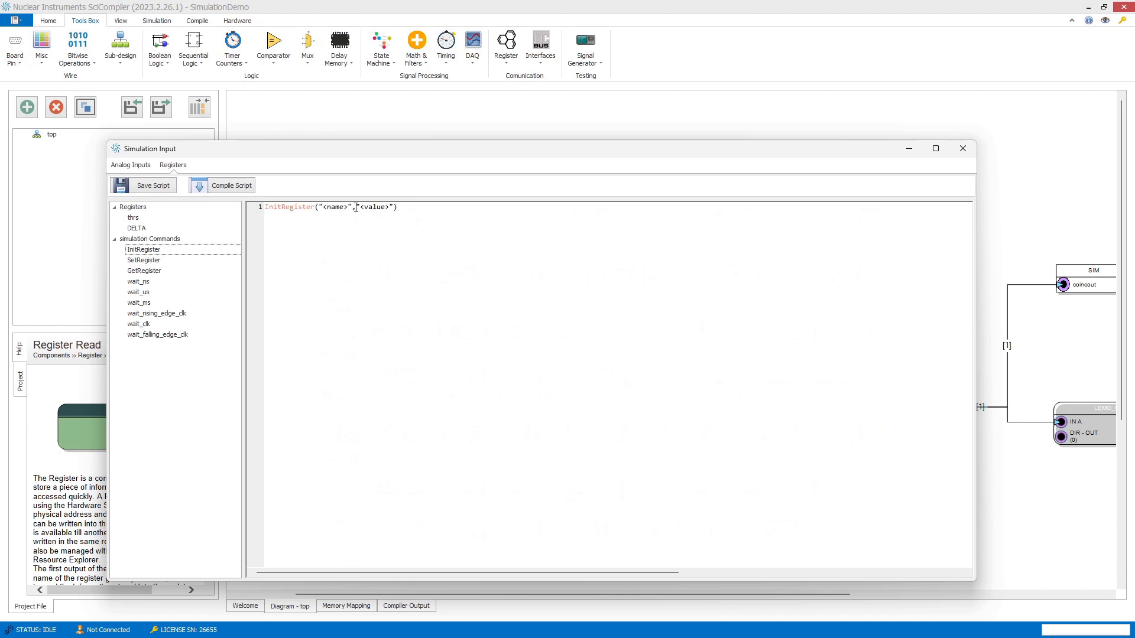
{"action": "left_click_drag", "start_coordinate": [350, 206], "coordinate": [325, 206]}
{"action": "double_click", "coordinate": [146, 219]}
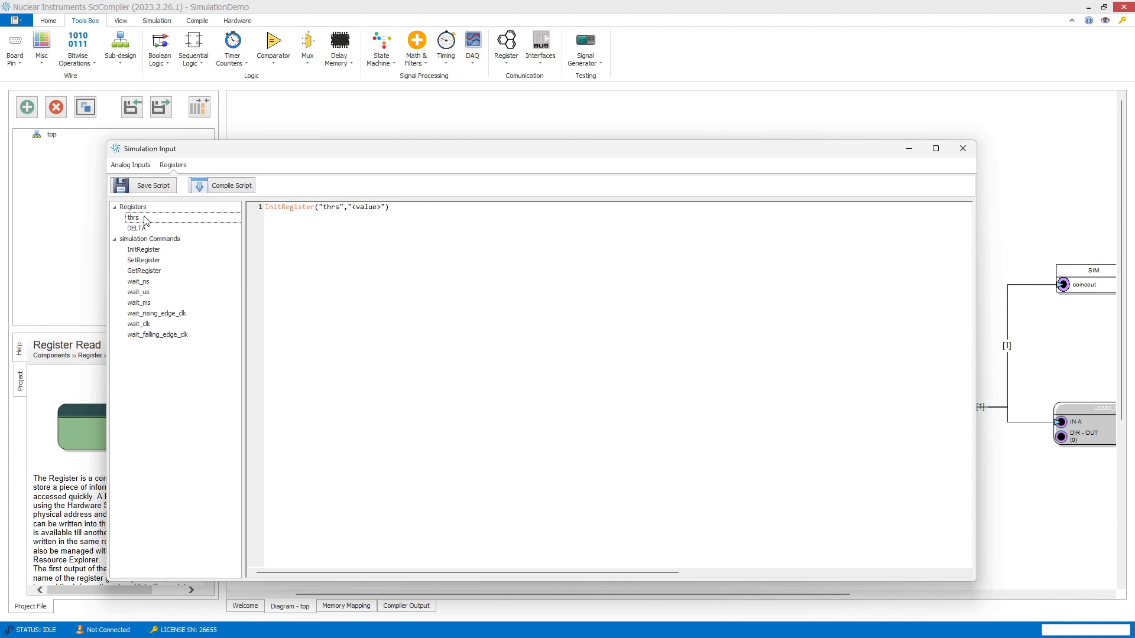
{"action": "left_click_drag", "start_coordinate": [353, 207], "coordinate": [381, 205]}
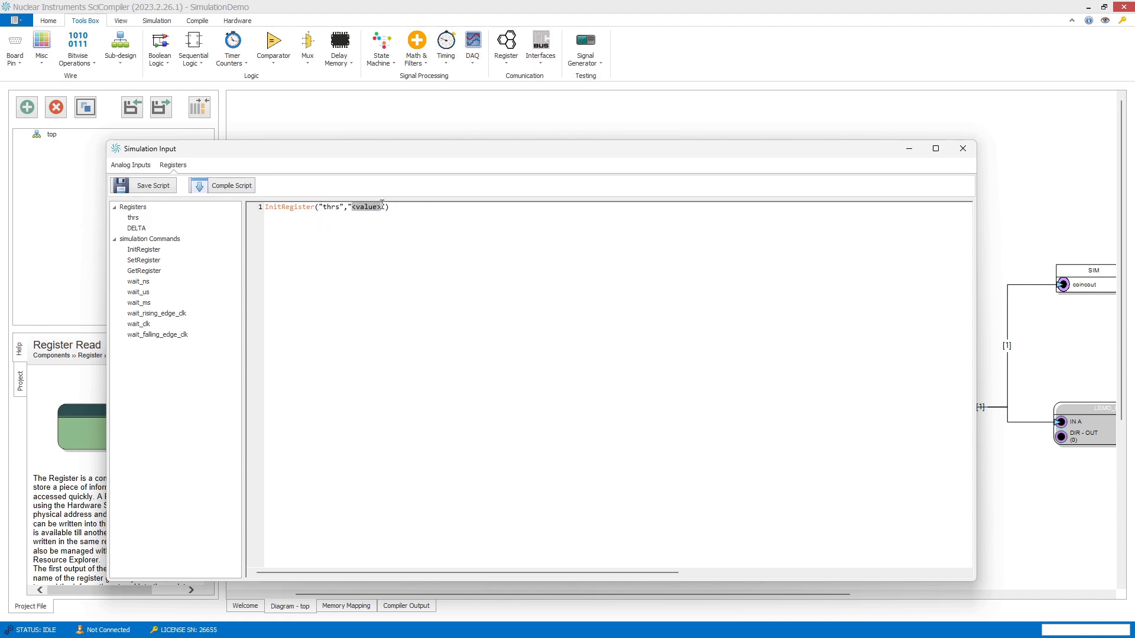
{"action": "type", "text": "2"}
Duplicate the InitRegister line and change the copy to initialise the DELTA register to 20.
{"action": "key", "text": "ctrl+a"}
{"action": "key", "text": "ctrl+c"}
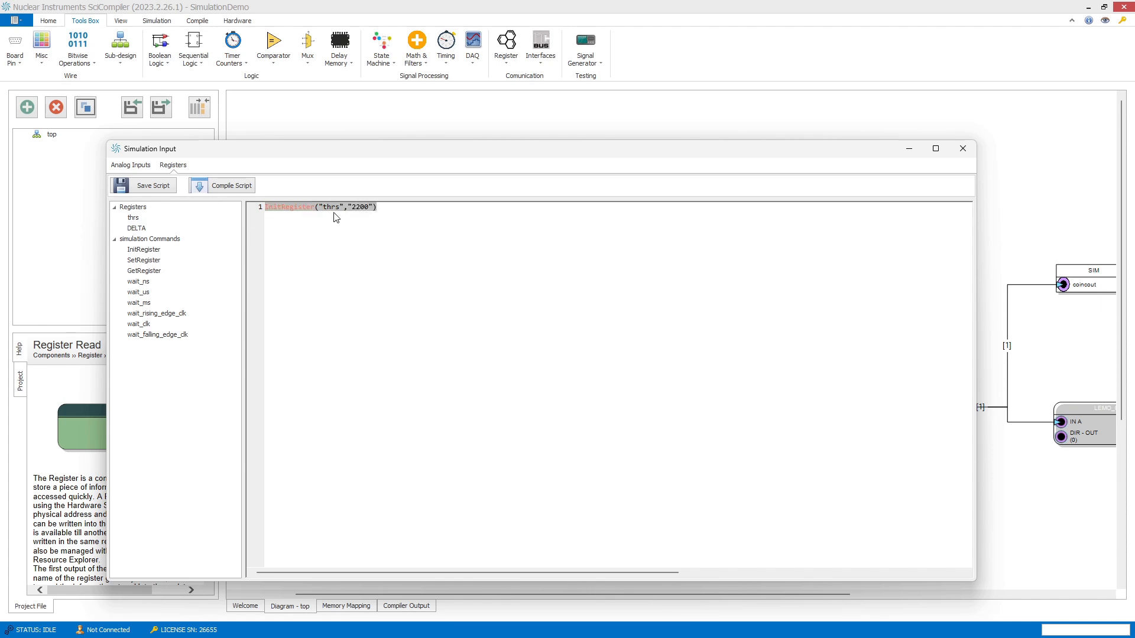
{"action": "left_click", "coordinate": [431, 208]}
{"action": "key", "text": "Return"}
{"action": "key", "text": "ctrl+v"}
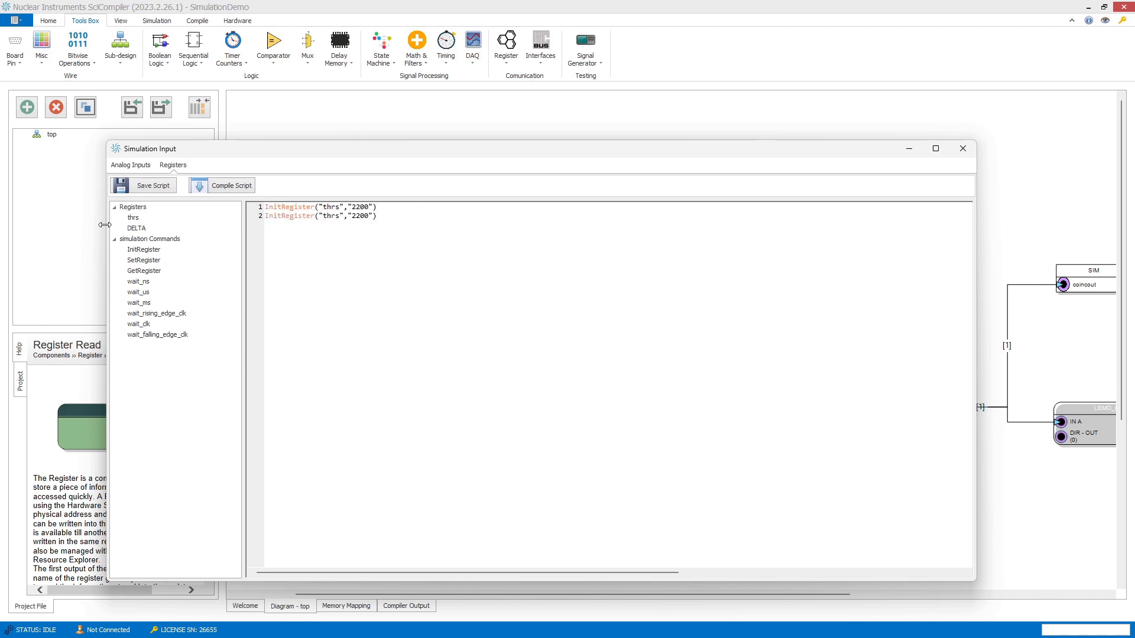
{"action": "double_click", "coordinate": [332, 216]}
{"action": "double_click", "coordinate": [137, 228]}
Compile and save the register script, and close the simulation input settings.
{"action": "left_click", "coordinate": [227, 188]}
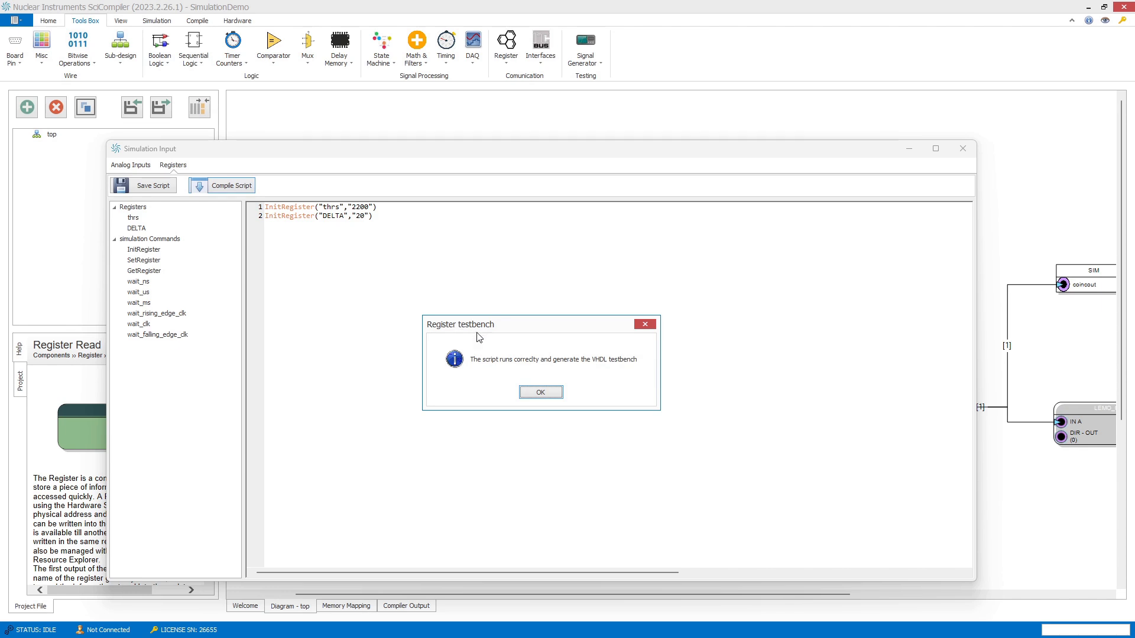
{"action": "left_click", "coordinate": [540, 392]}
{"action": "left_click", "coordinate": [142, 188]}
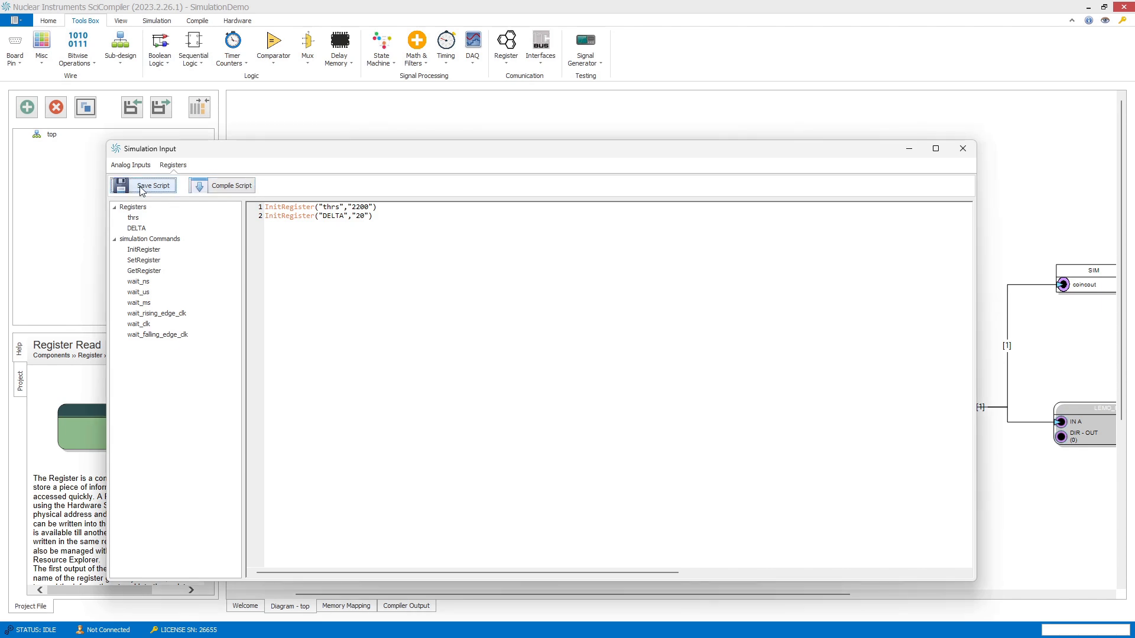
{"action": "left_click", "coordinate": [959, 153]}
{"action": "left_click", "coordinate": [656, 377]}
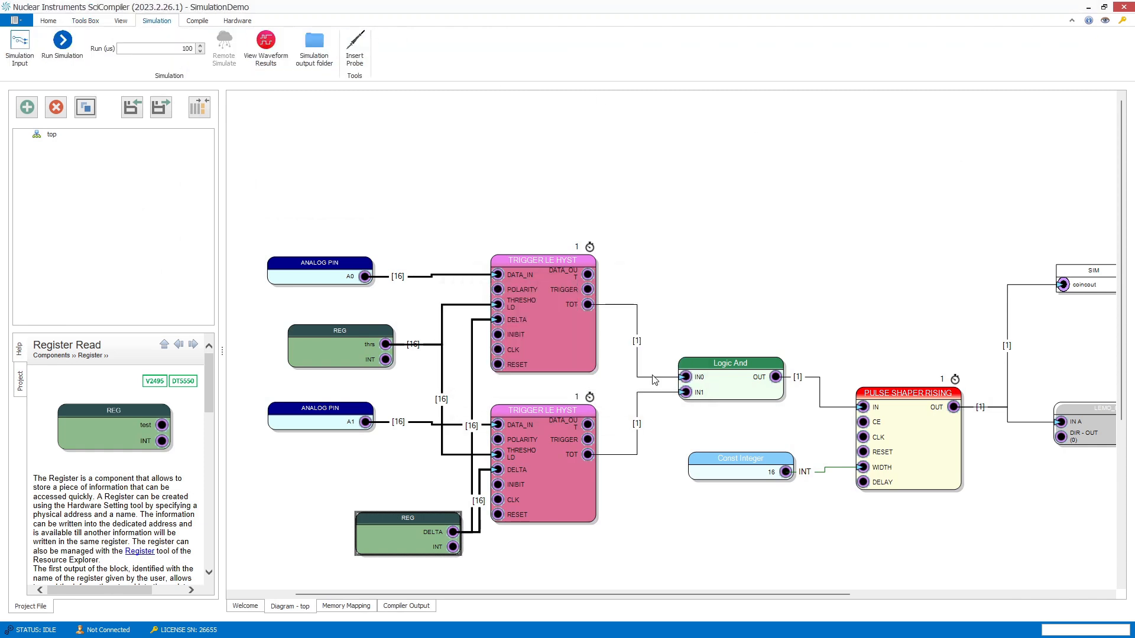
Run the simulation for 100 us and open its waveform results in GTKWave.
{"action": "left_click", "coordinate": [348, 606]}
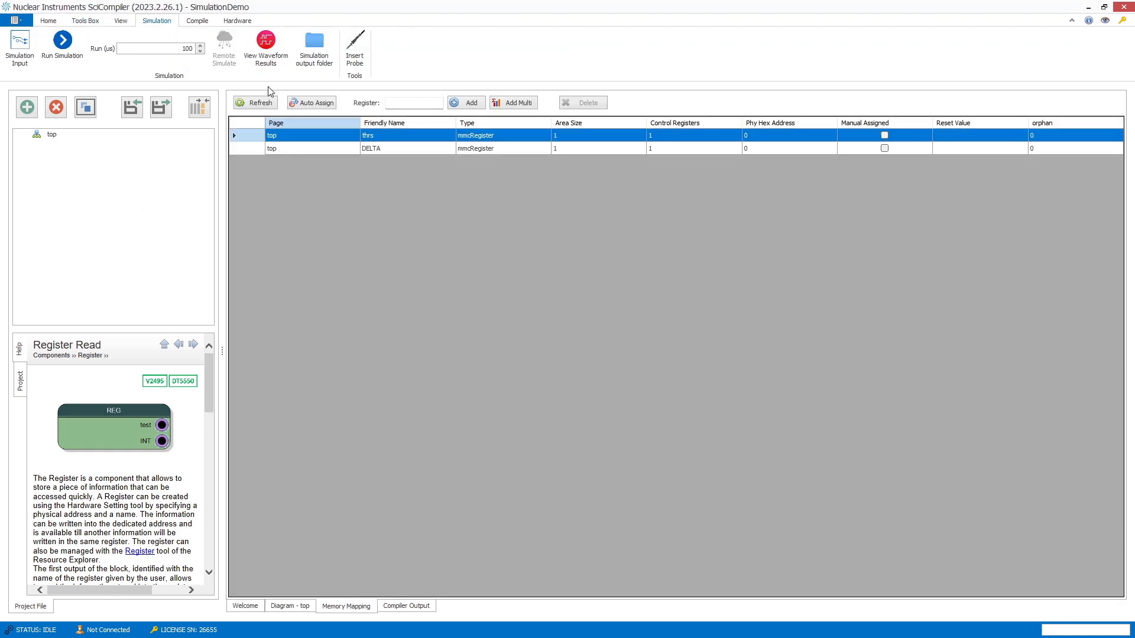
{"action": "left_click", "coordinate": [289, 606]}
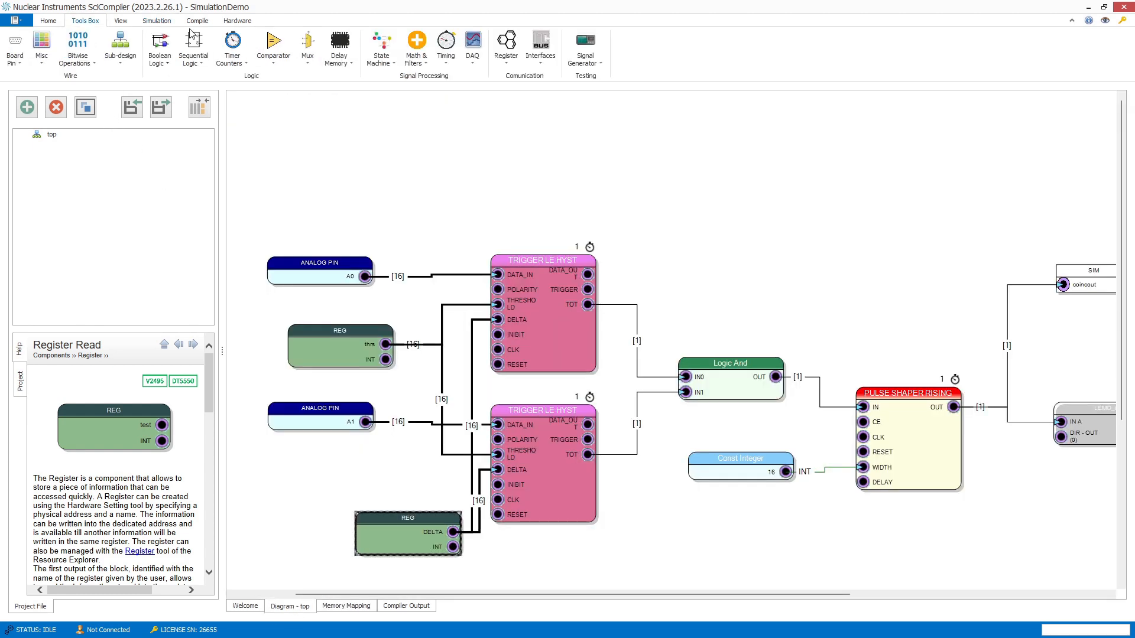
{"action": "left_click", "coordinate": [157, 21]}
{"action": "left_click", "coordinate": [55, 50]}
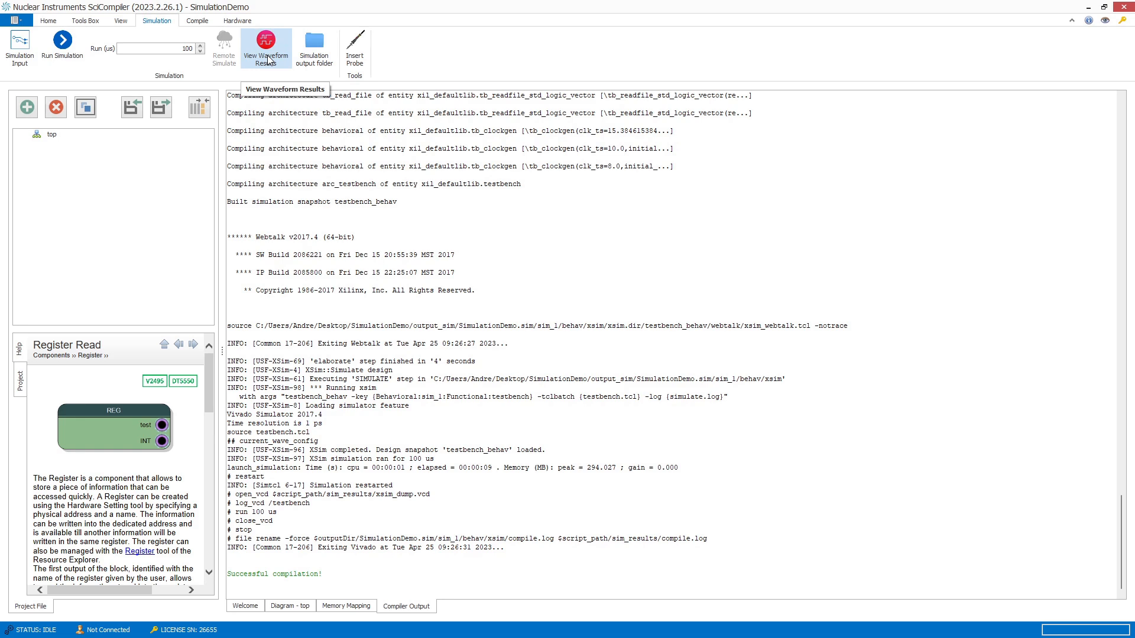
{"action": "left_click", "coordinate": [268, 60]}
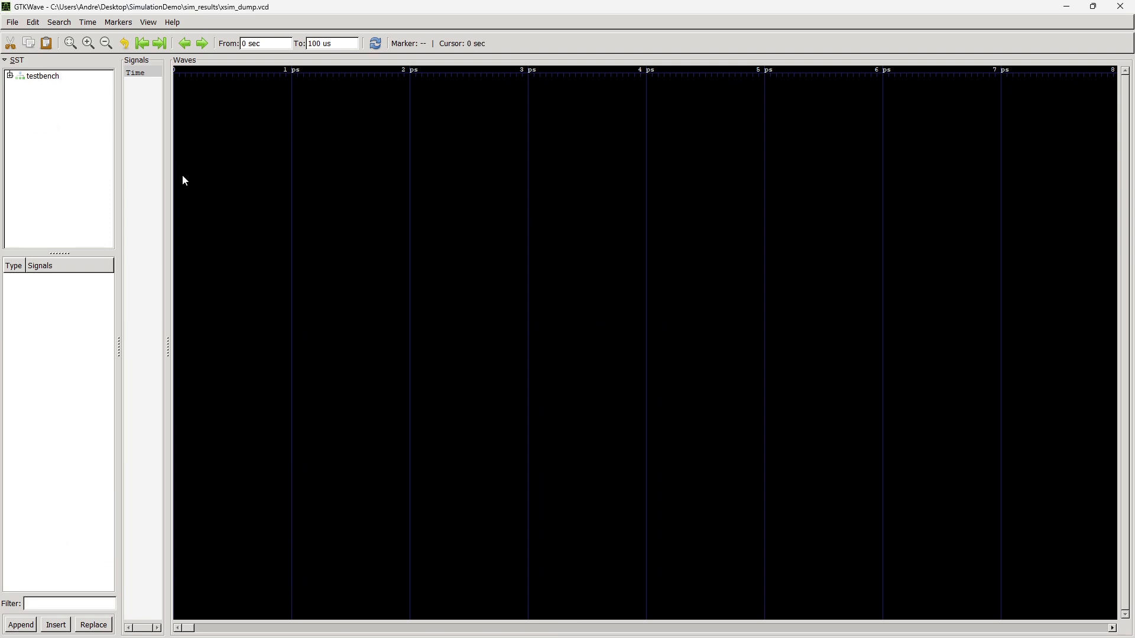
Widen the signal name area and append the testbench signals A0[15:0], A1[15:0] and coincout[0] to the waveform display.
{"action": "left_click_drag", "start_coordinate": [168, 114], "coordinate": [267, 114]}
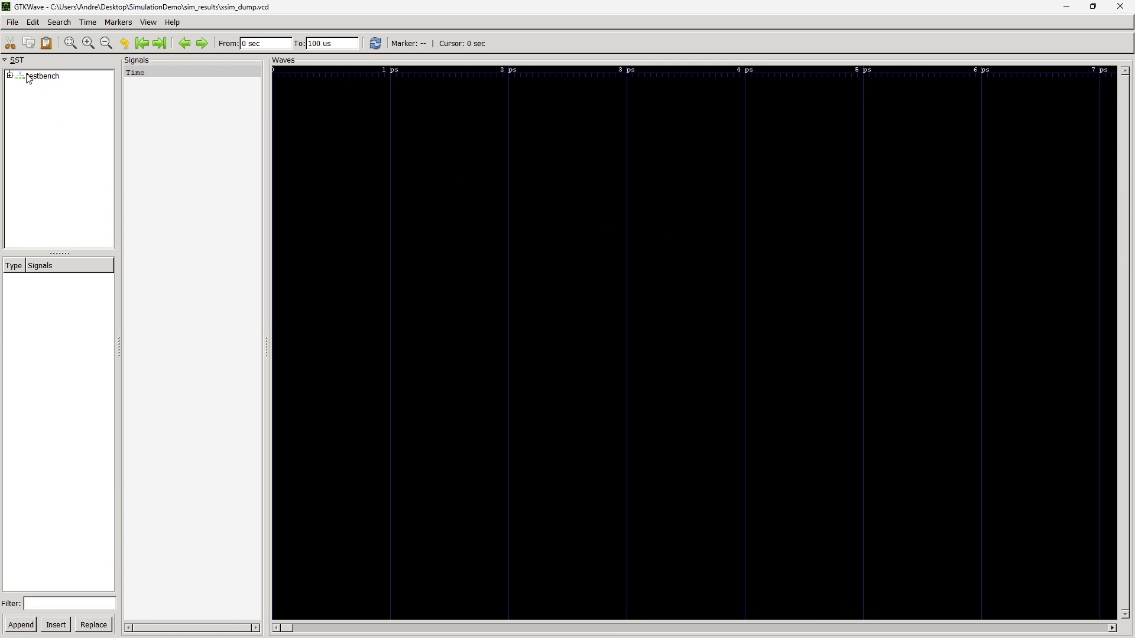
{"action": "left_click", "coordinate": [10, 76]}
{"action": "left_click", "coordinate": [42, 78]}
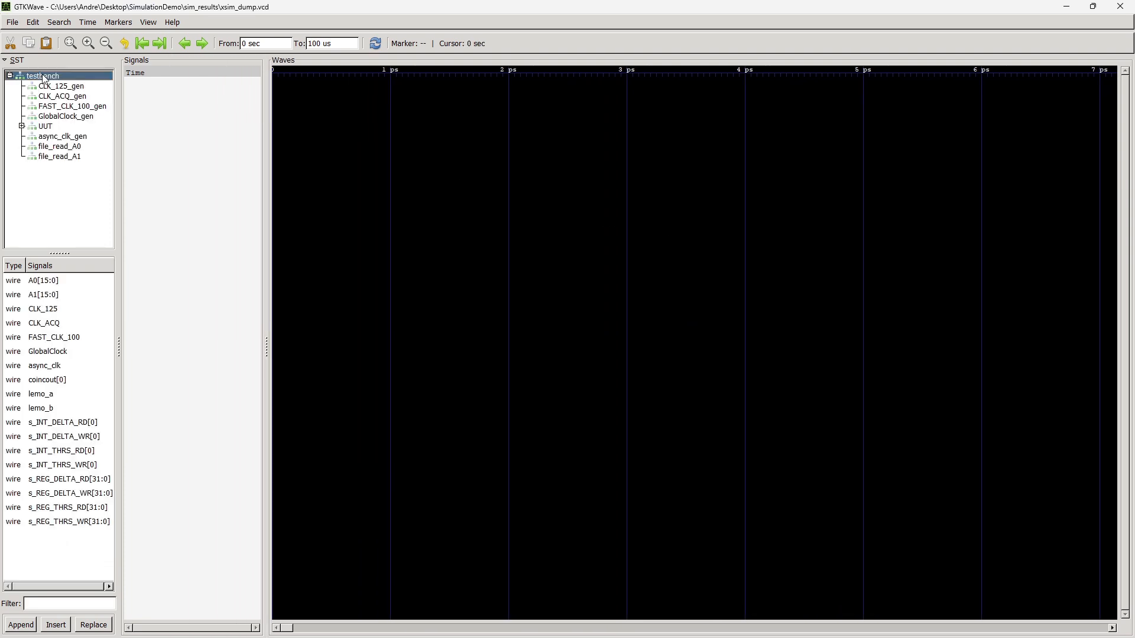
{"action": "left_click", "coordinate": [49, 283]}
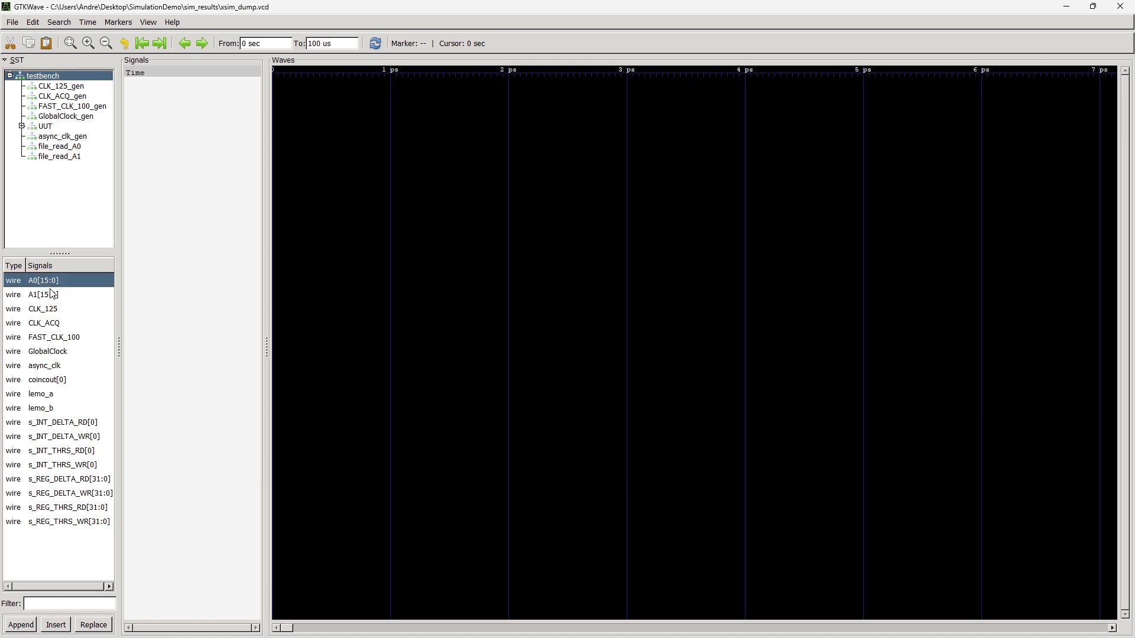
{"action": "left_click", "coordinate": [44, 295], "text": "shift"}
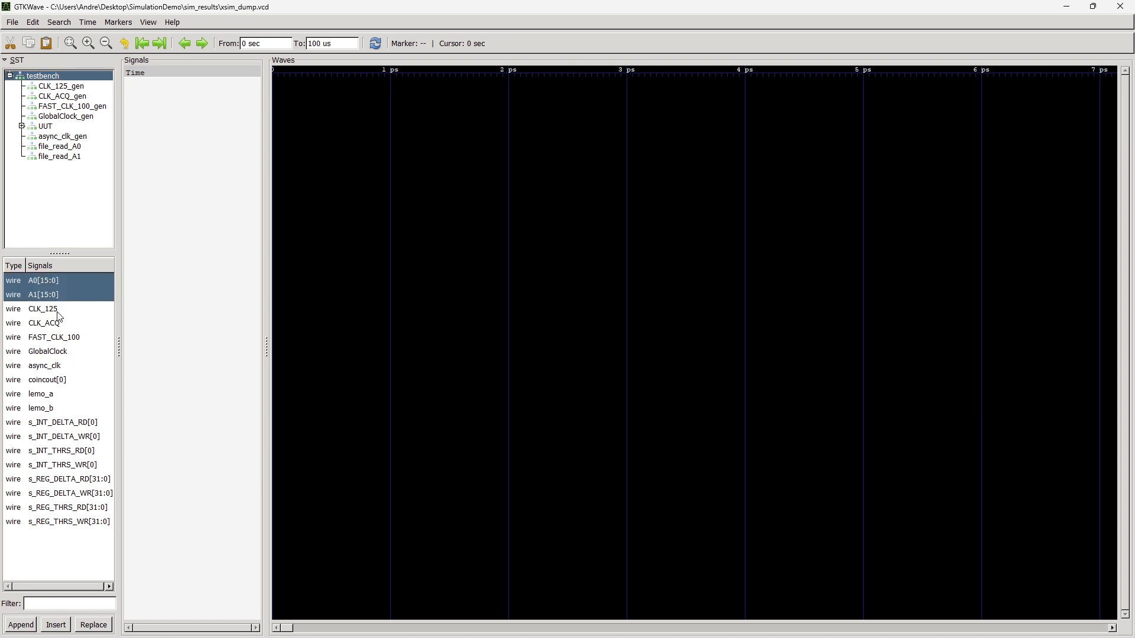
{"action": "left_click", "coordinate": [47, 381], "text": "ctrl"}
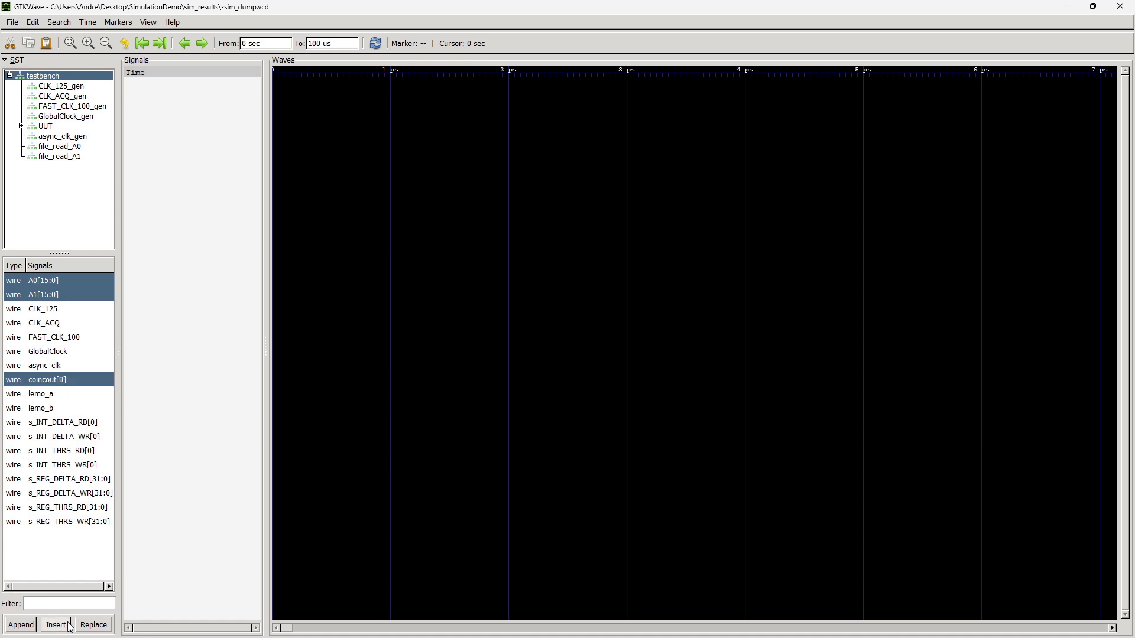
{"action": "left_click", "coordinate": [20, 626]}
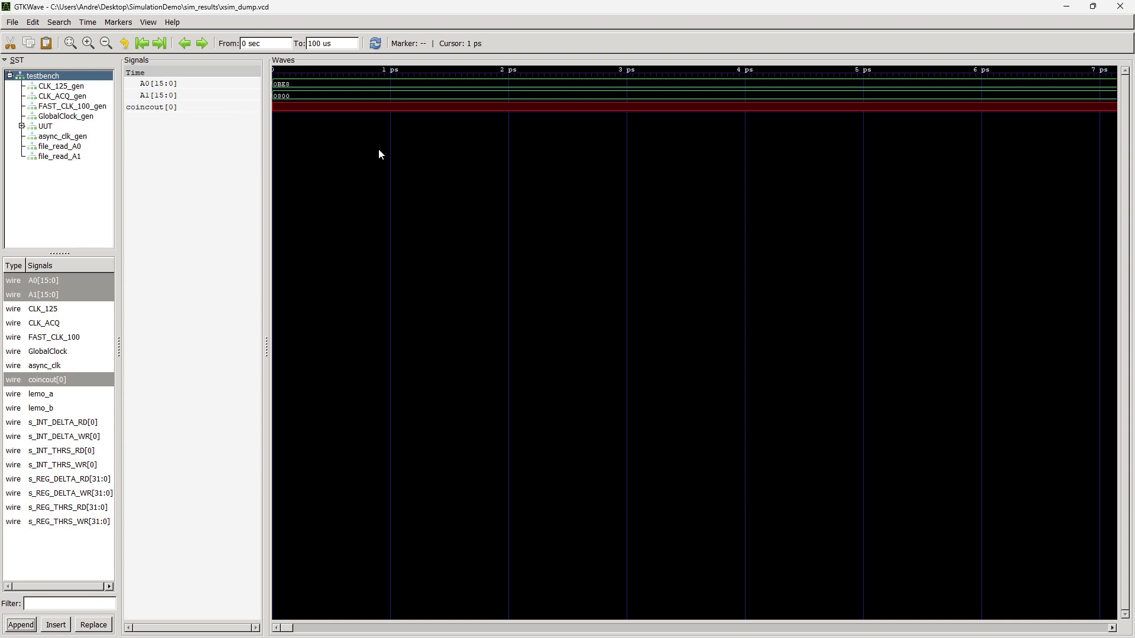
Set the data format of the A0 and A1 traces to interpolated analog.
{"action": "scroll", "coordinate": [377, 151], "scroll_direction": "down", "scroll_amount": 20}
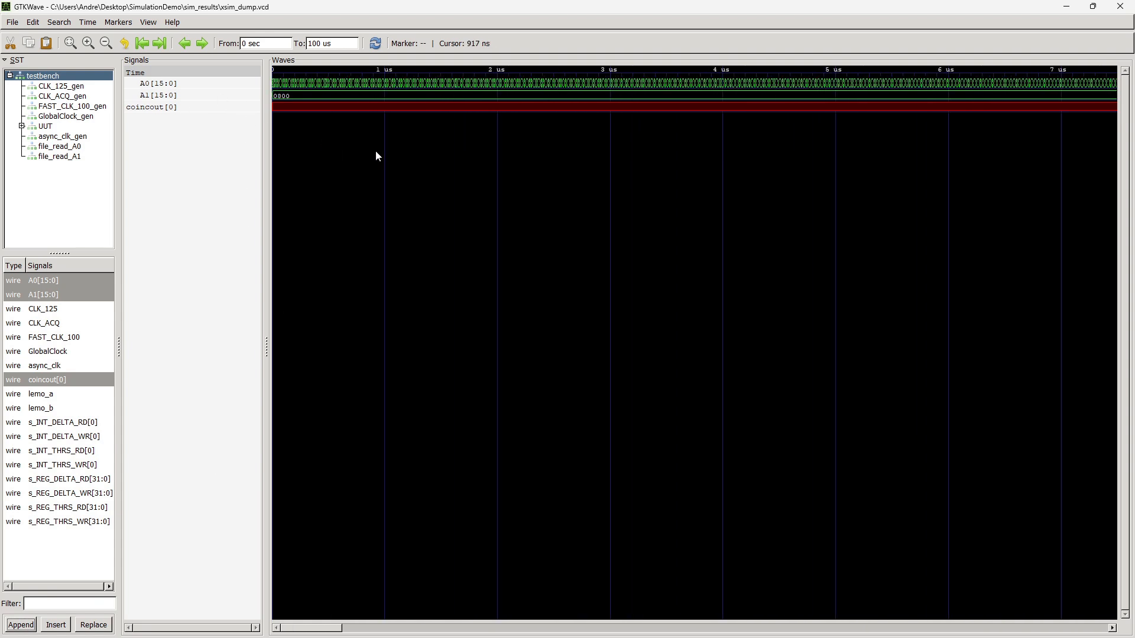
{"action": "scroll", "coordinate": [376, 156], "scroll_direction": "up", "scroll_amount": 1}
{"action": "left_click", "coordinate": [493, 104]}
{"action": "left_click", "coordinate": [196, 84]}
{"action": "right_click", "coordinate": [196, 83]}
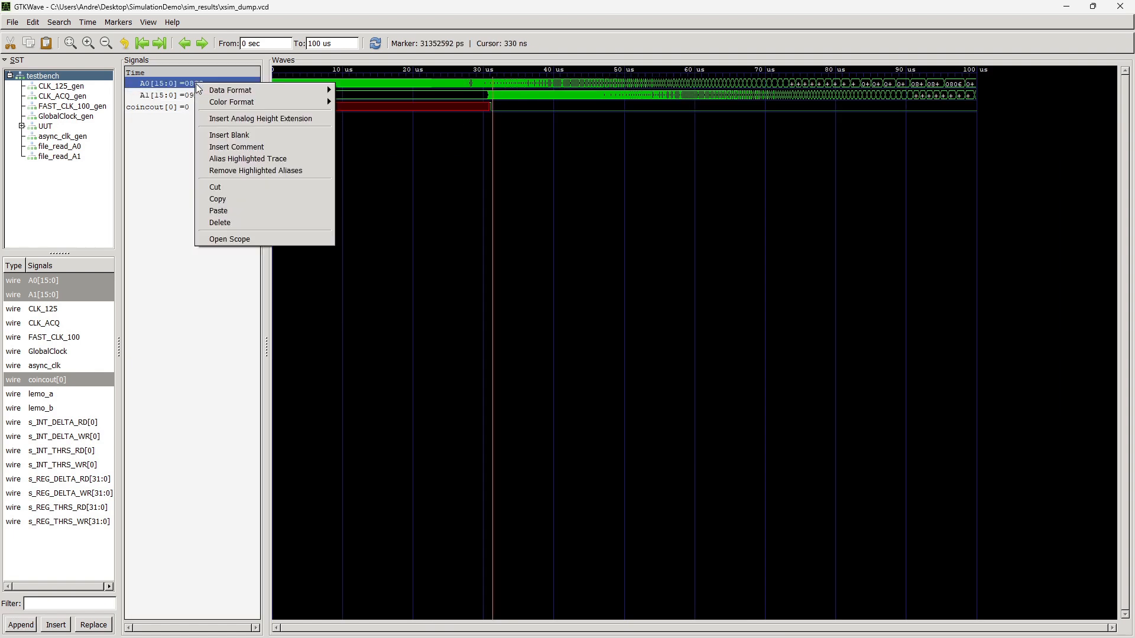
{"action": "left_click", "coordinate": [175, 95]}
{"action": "left_click", "coordinate": [182, 94], "text": "ctrl"}
{"action": "right_click", "coordinate": [182, 94]}
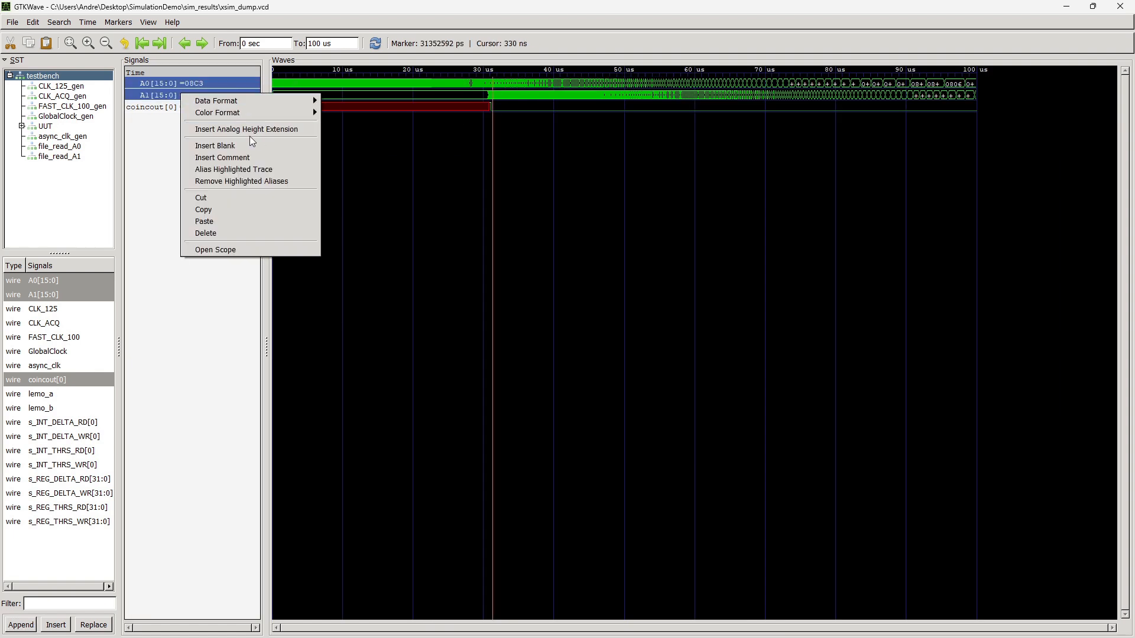
{"action": "mouse_move", "coordinate": [274, 100]}
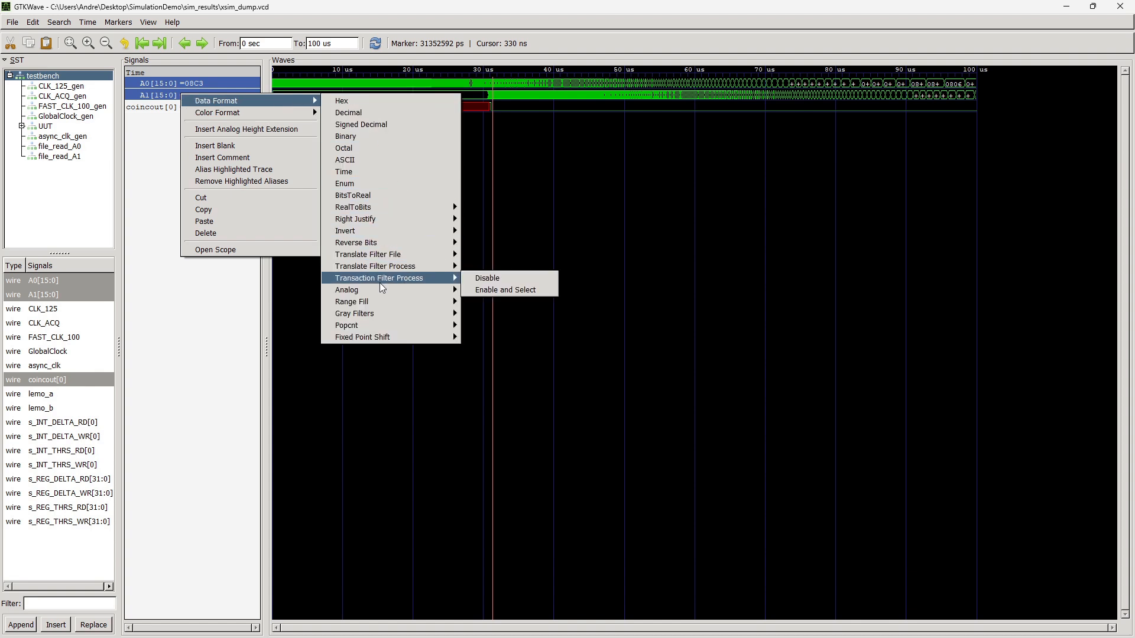
{"action": "mouse_move", "coordinate": [378, 290]}
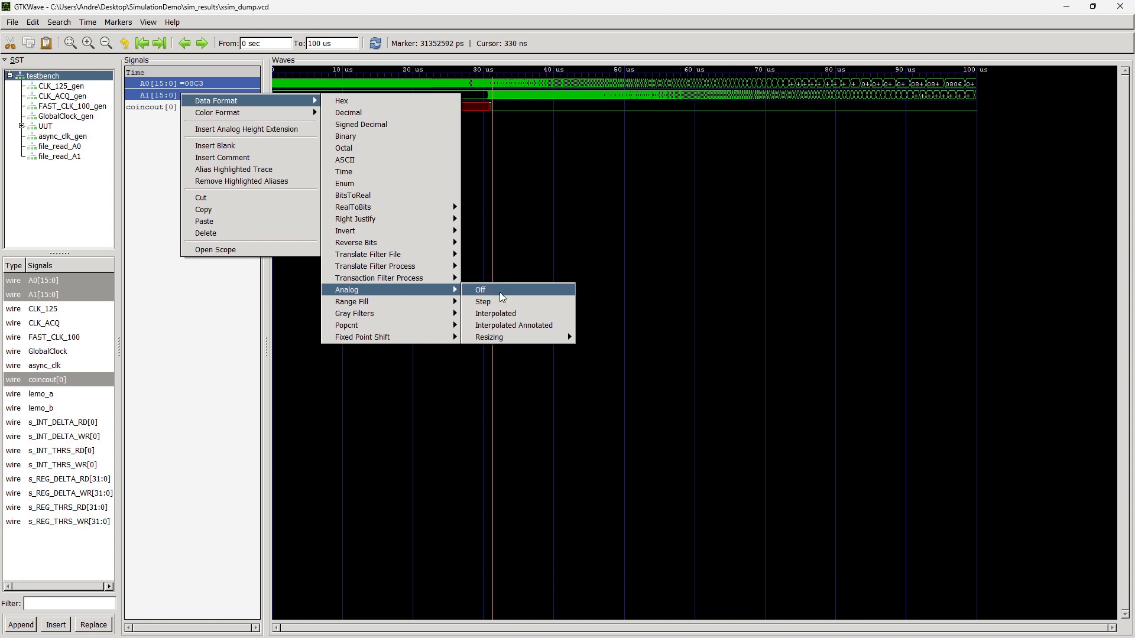
{"action": "left_click", "coordinate": [516, 314]}
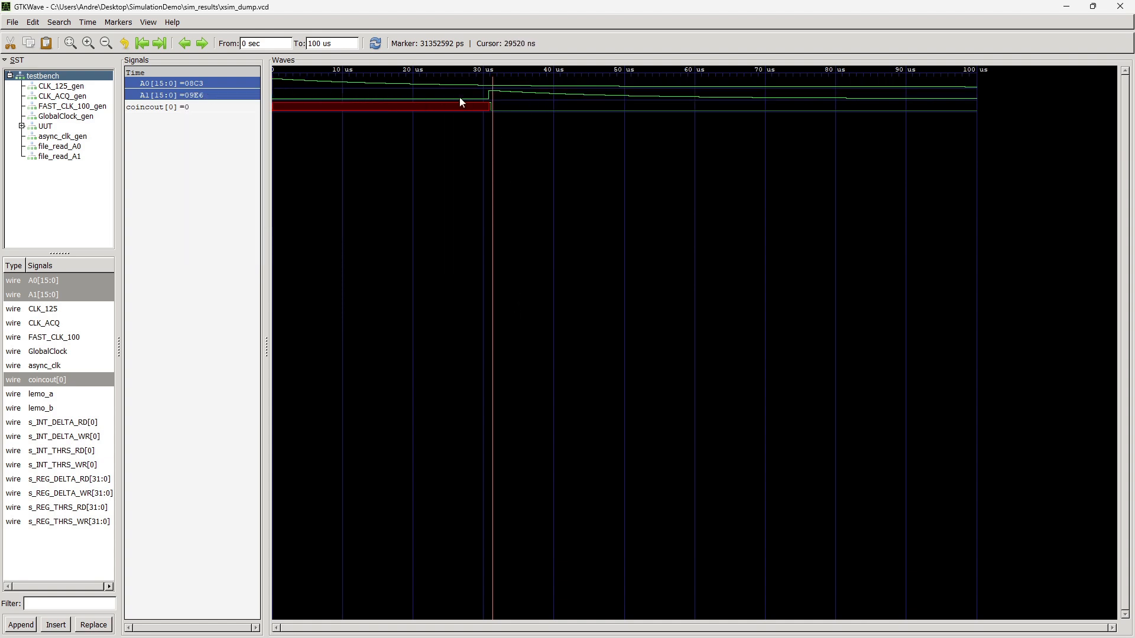
Enlarge the A0 trace with three analog height extensions.
{"action": "left_click", "coordinate": [176, 86]}
{"action": "right_click", "coordinate": [176, 85]}
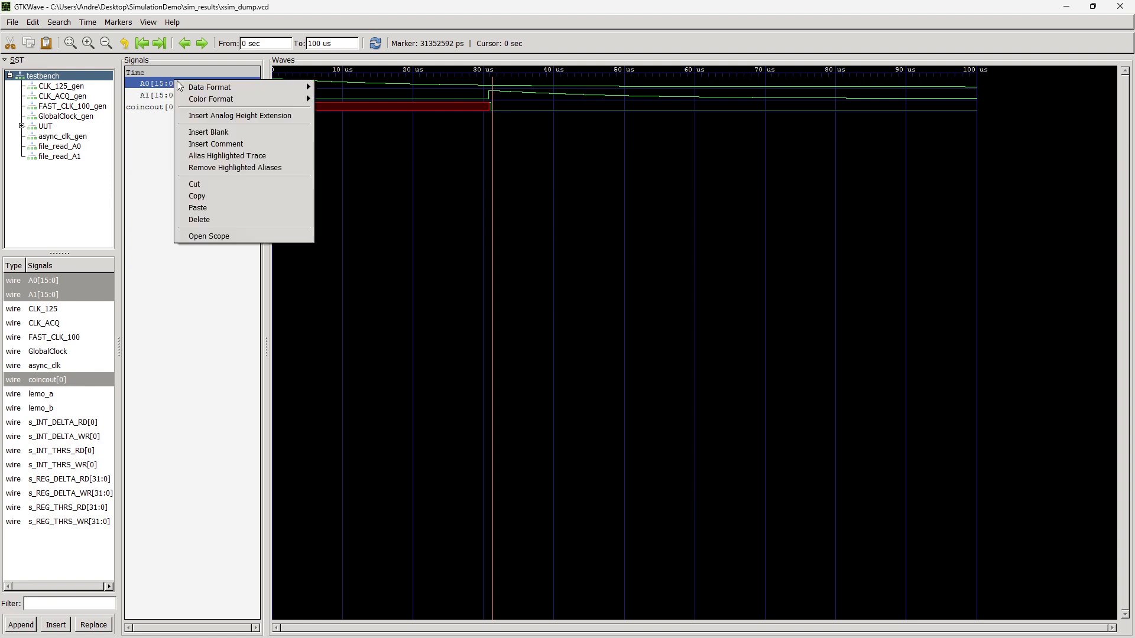
{"action": "left_click", "coordinate": [233, 115]}
{"action": "right_click", "coordinate": [175, 83]}
{"action": "left_click", "coordinate": [171, 86]}
{"action": "right_click", "coordinate": [231, 81]}
{"action": "left_click", "coordinate": [269, 117]}
{"action": "right_click", "coordinate": [168, 87]}
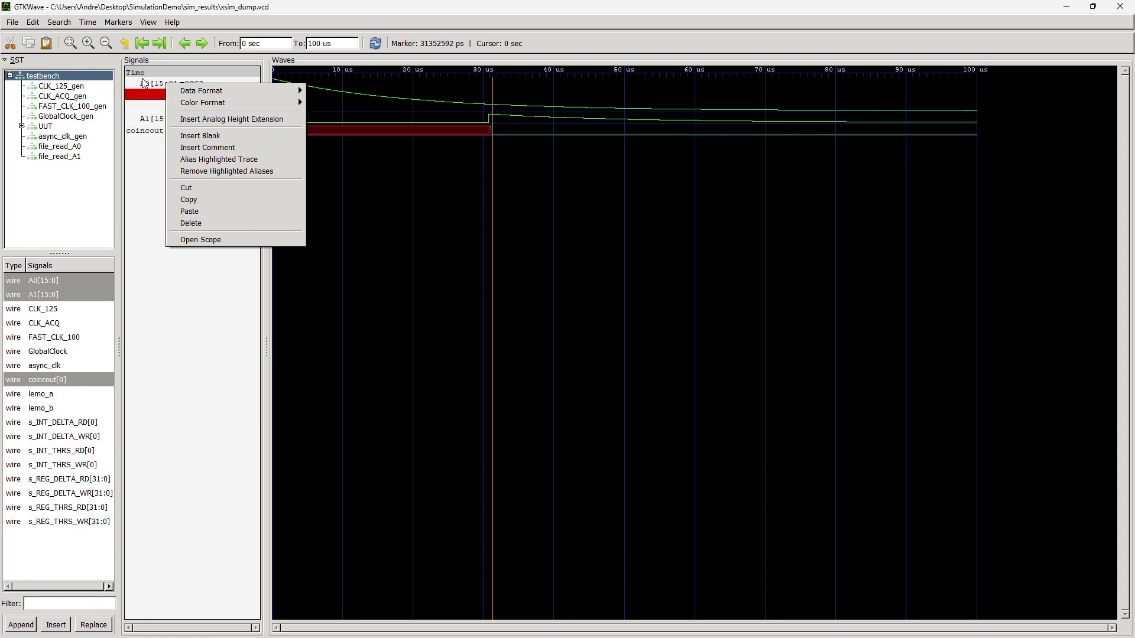
{"action": "left_click", "coordinate": [146, 83]}
{"action": "right_click", "coordinate": [146, 82]}
{"action": "left_click", "coordinate": [189, 115]}
Enlarge the A1 trace with four analog height extensions.
{"action": "left_click", "coordinate": [171, 131]}
{"action": "right_click", "coordinate": [170, 128]}
{"action": "left_click", "coordinate": [220, 164]}
{"action": "right_click", "coordinate": [168, 132]}
{"action": "left_click", "coordinate": [222, 167]}
{"action": "right_click", "coordinate": [168, 131]}
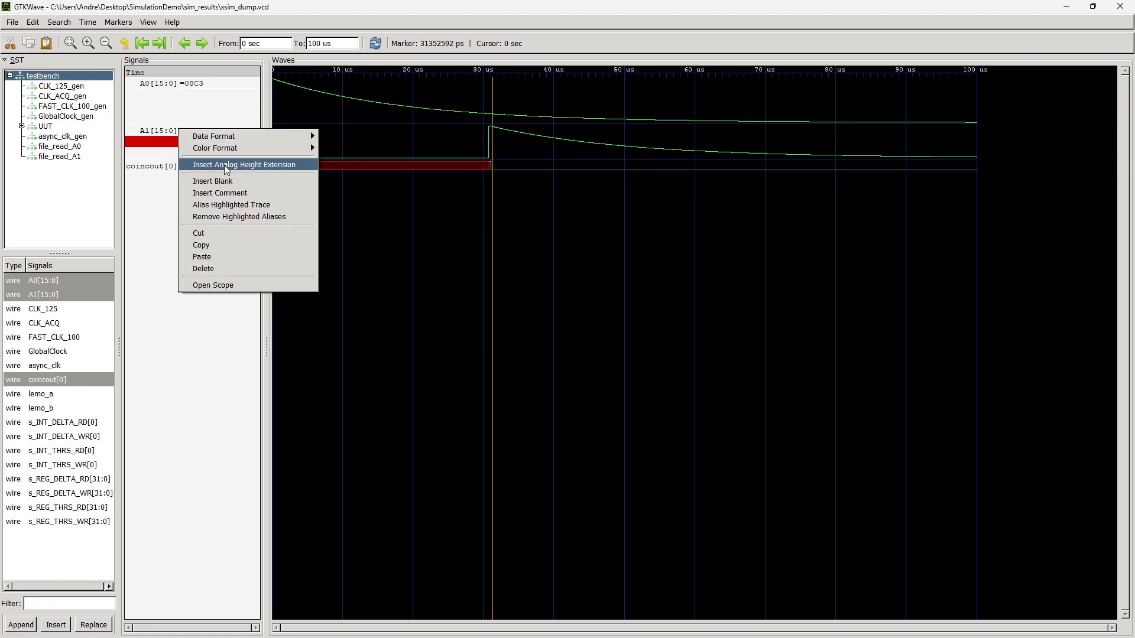
{"action": "left_click", "coordinate": [225, 166]}
{"action": "left_click", "coordinate": [187, 131]}
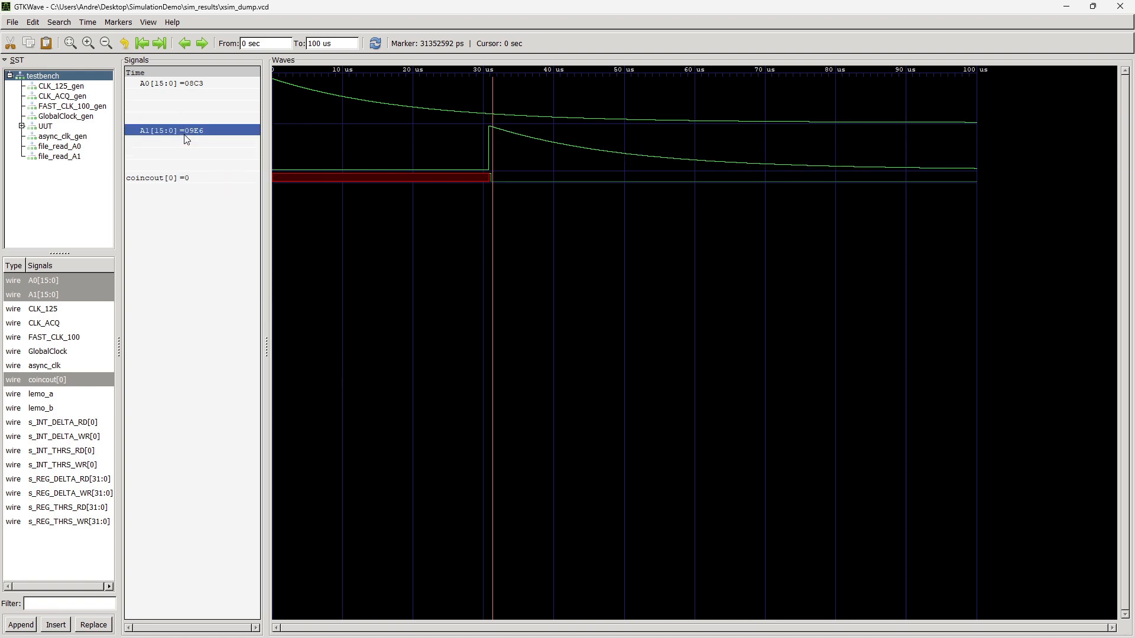
{"action": "right_click", "coordinate": [188, 133]}
{"action": "left_click", "coordinate": [232, 169]}
Place the marker at the start of the coincout pulse and examine its timing against the A0 and A1 waveforms.
{"action": "left_click", "coordinate": [483, 193]}
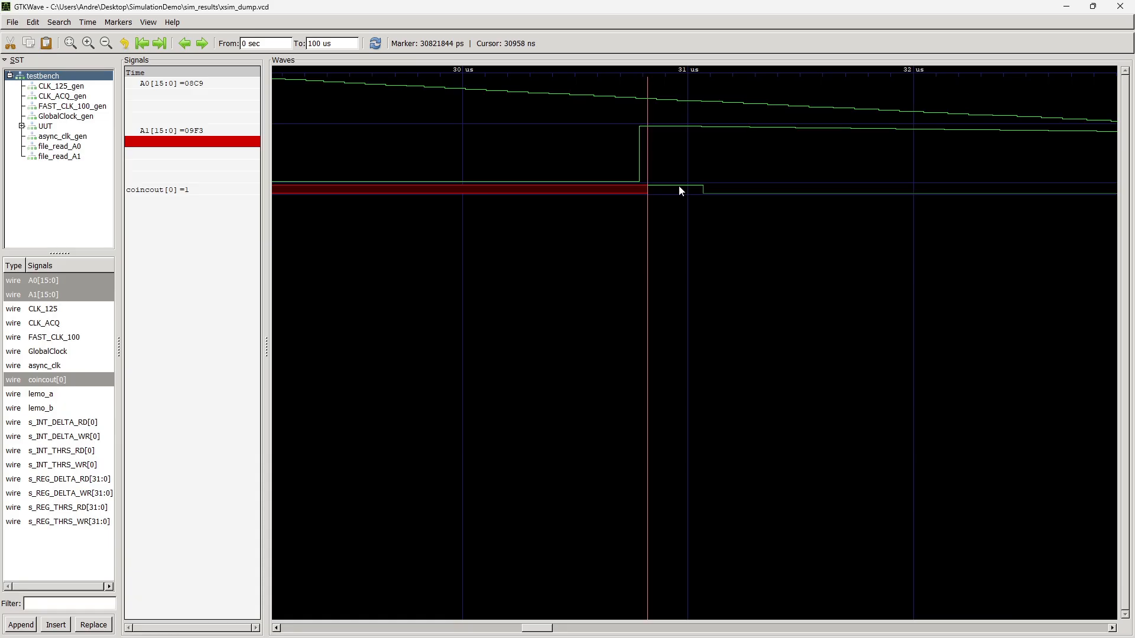
{"action": "scroll", "coordinate": [678, 186], "scroll_direction": "down", "scroll_amount": 3}
{"action": "scroll", "coordinate": [679, 191], "scroll_direction": "down", "scroll_amount": 4}
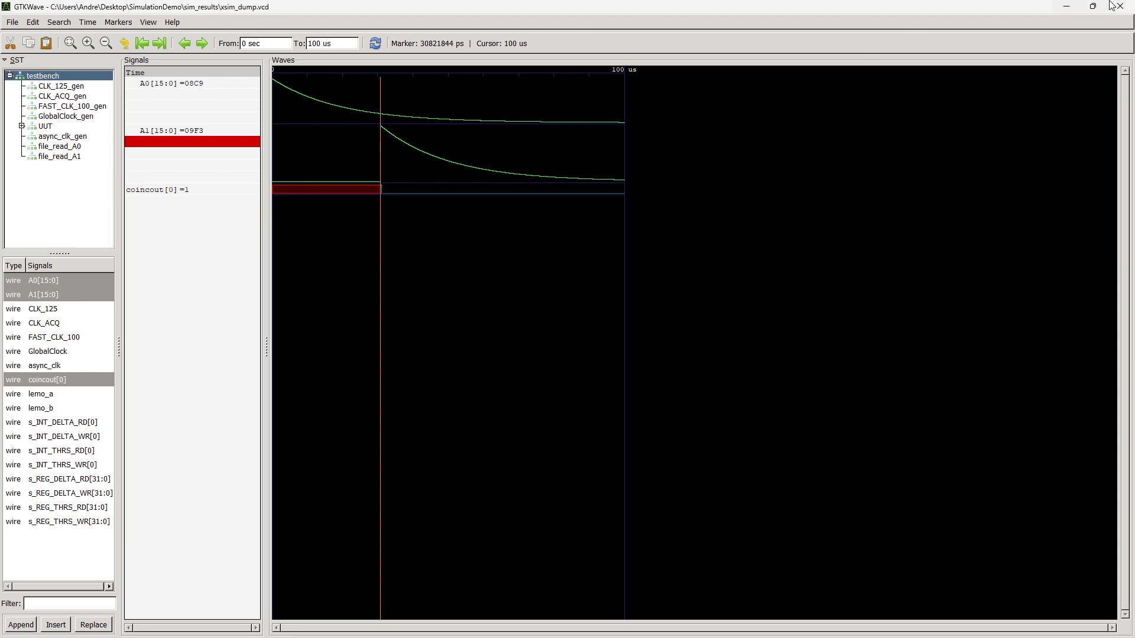
Switch to SciCompiler, set the simulation run time to 1000 µs and rerun the simulation.
{"action": "left_click", "coordinate": [1067, 10]}
{"action": "left_click", "coordinate": [186, 48]}
{"action": "type", "text": "100,"}
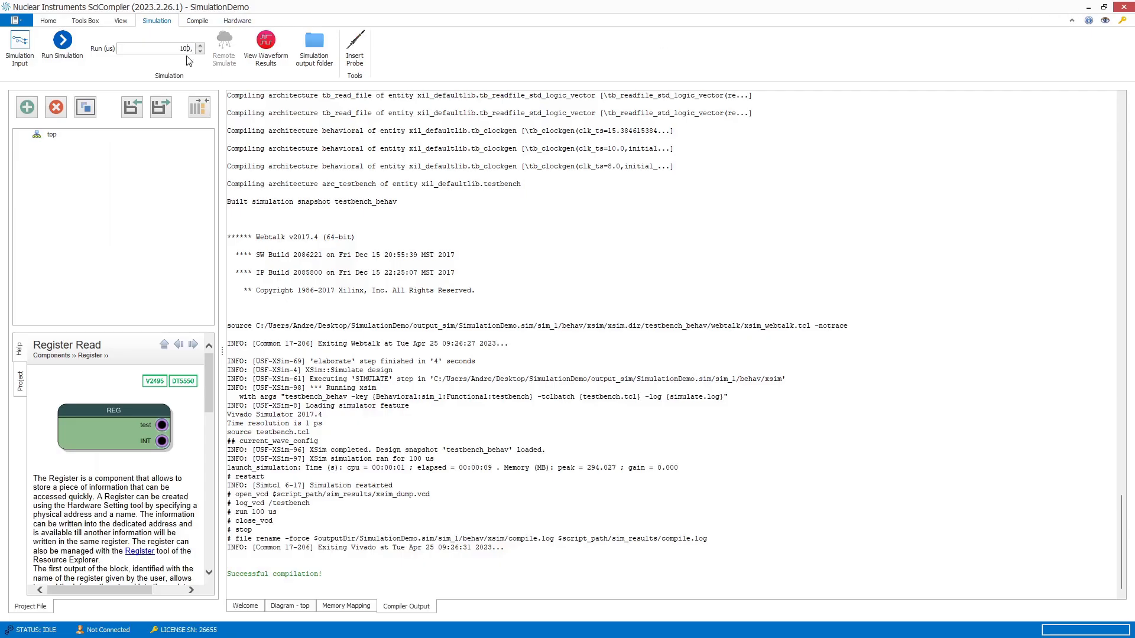
{"action": "type", "text": "0"}
{"action": "left_click", "coordinate": [64, 45]}
{"action": "left_click", "coordinate": [612, 375]}
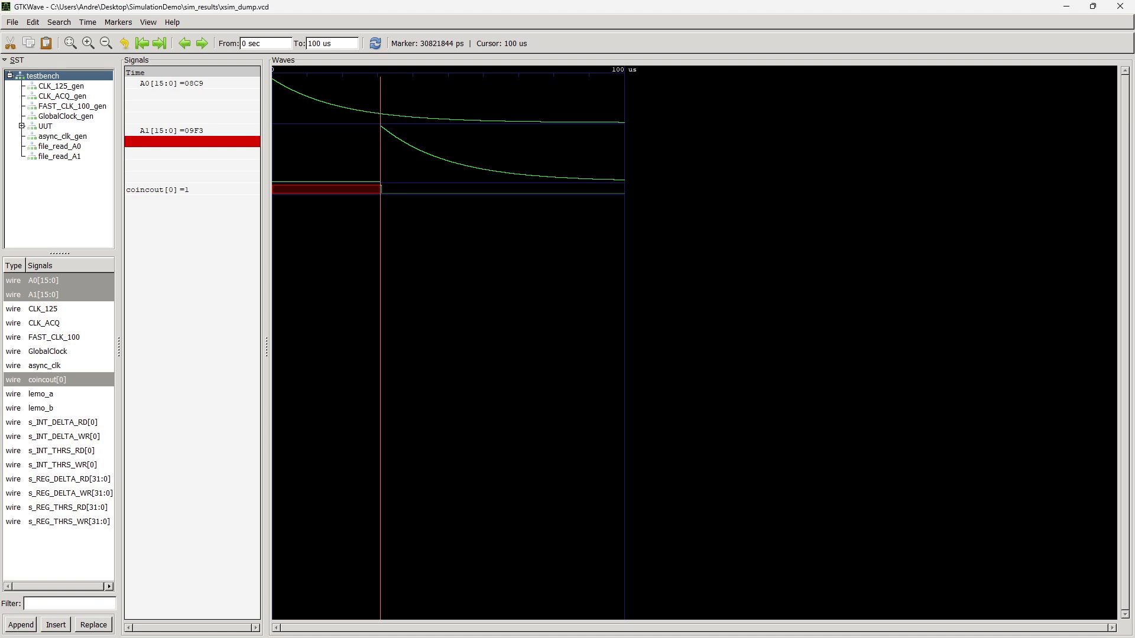
Reload the waveform dump in GTKWave and zoom out to show several A0 and A1 pulses.
{"action": "left_click", "coordinate": [11, 22]}
{"action": "left_click", "coordinate": [35, 56]}
{"action": "left_click", "coordinate": [936, 175]}
{"action": "scroll", "coordinate": [935, 174], "scroll_direction": "down", "scroll_amount": 1}
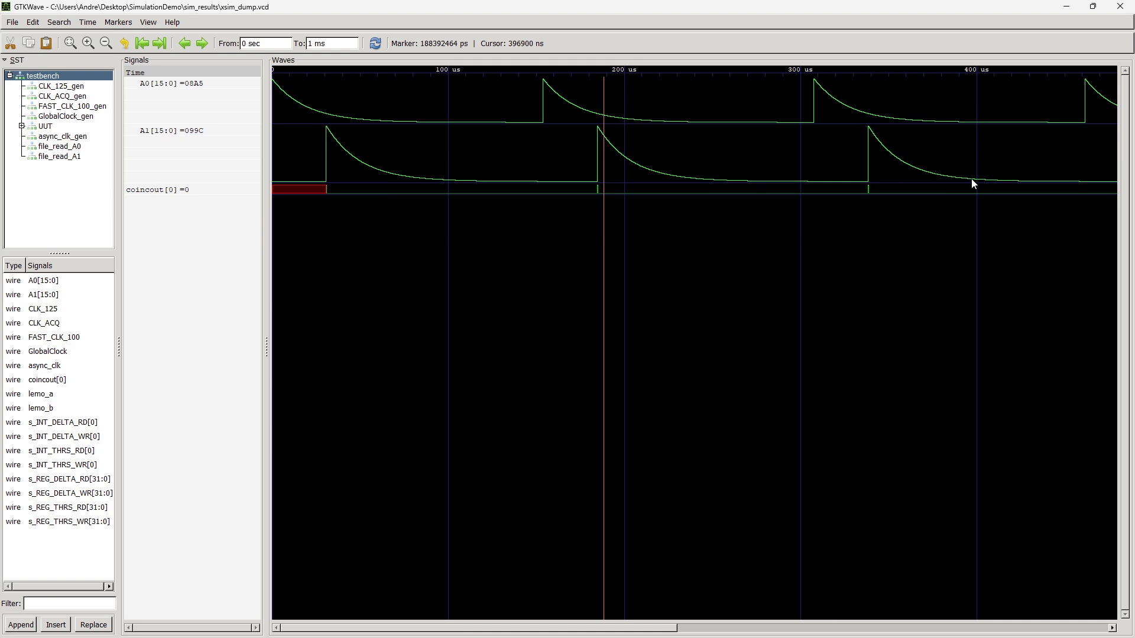
Place the marker at the coincout pulse near 338 µs and examine its timing against the A0 and A1 pulses.
{"action": "scroll", "coordinate": [958, 181], "scroll_direction": "down", "scroll_amount": 1}
{"action": "left_click", "coordinate": [569, 183]}
{"action": "scroll", "coordinate": [568, 182], "scroll_direction": "up", "scroll_amount": 5}
{"action": "scroll", "coordinate": [562, 182], "scroll_direction": "up", "scroll_amount": 1}
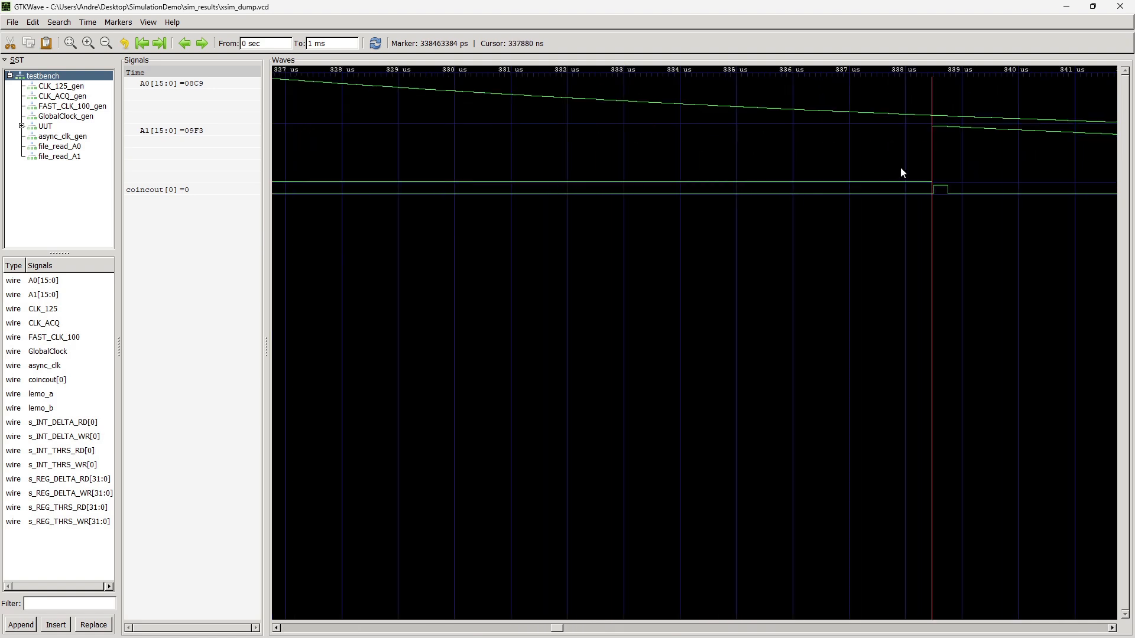
{"action": "scroll", "coordinate": [948, 181], "scroll_direction": "down", "scroll_amount": 1}
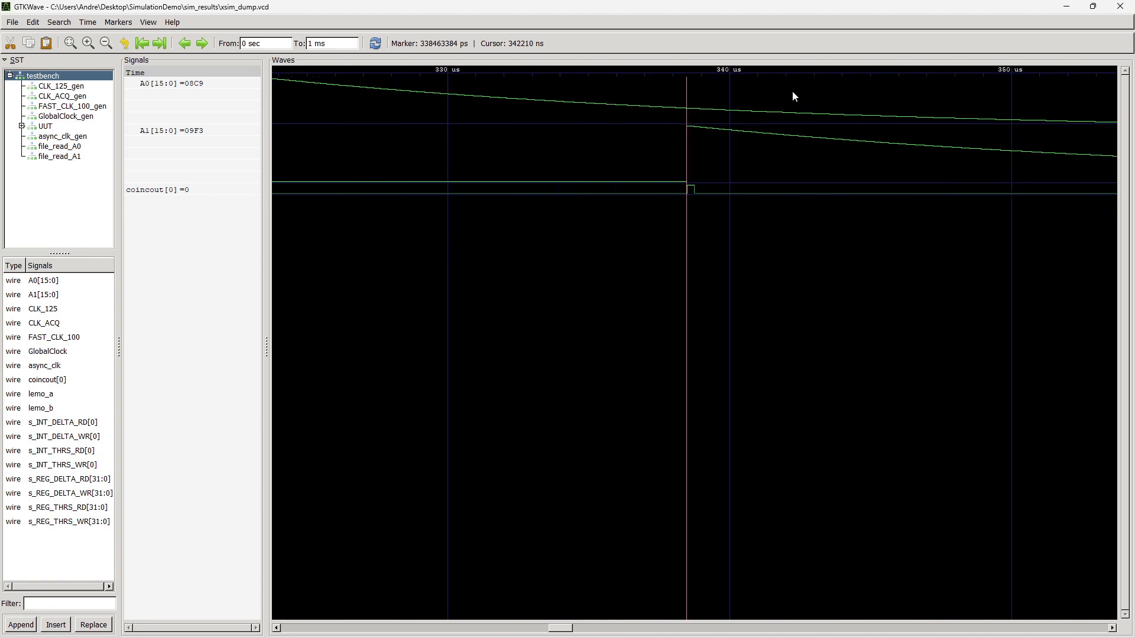
{"action": "scroll", "coordinate": [570, 182], "scroll_direction": "down", "scroll_amount": 3}
{"action": "scroll", "coordinate": [685, 189], "scroll_direction": "up", "scroll_amount": 4}
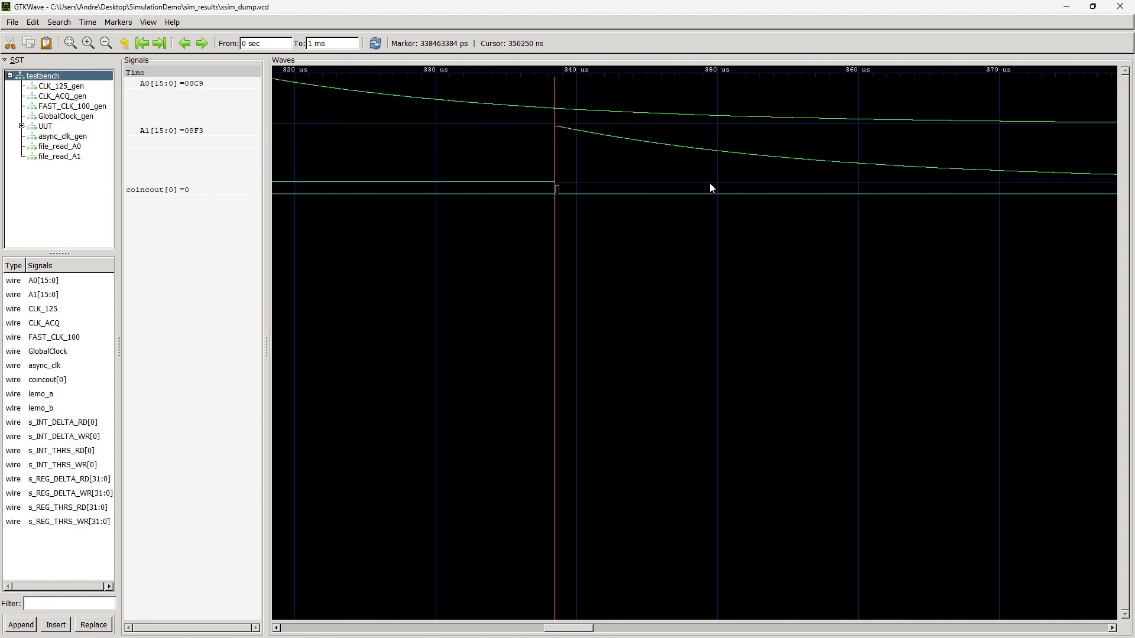
{"action": "scroll", "coordinate": [946, 185], "scroll_direction": "down", "scroll_amount": 1}
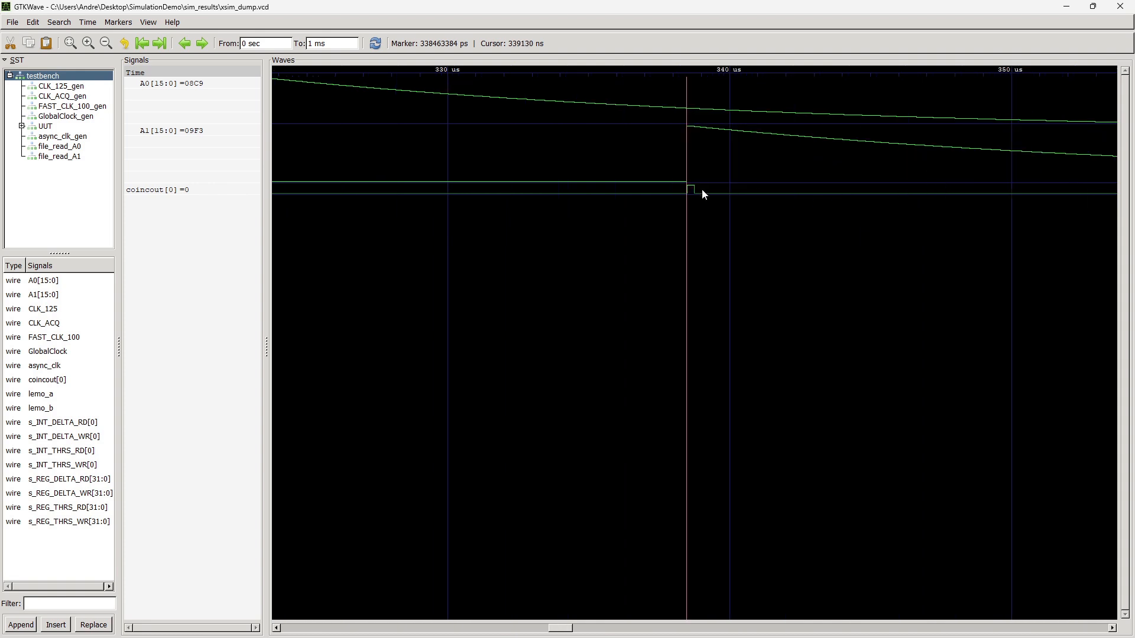
{"action": "scroll", "coordinate": [591, 213], "scroll_direction": "down", "scroll_amount": 1}
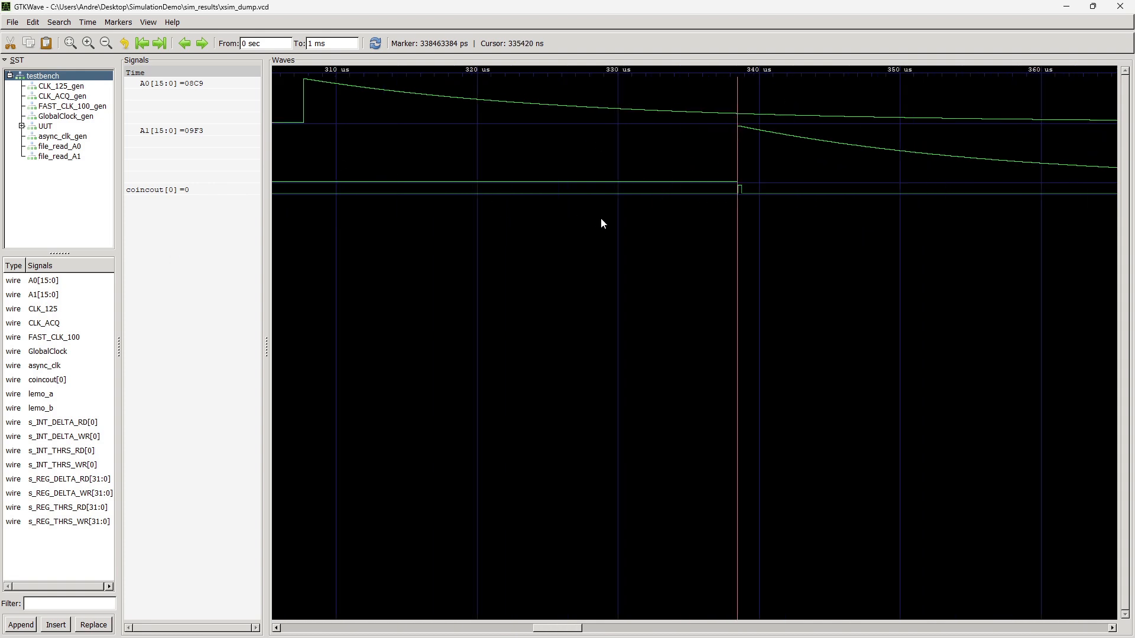
{"action": "scroll", "coordinate": [605, 214], "scroll_direction": "down", "scroll_amount": 1}
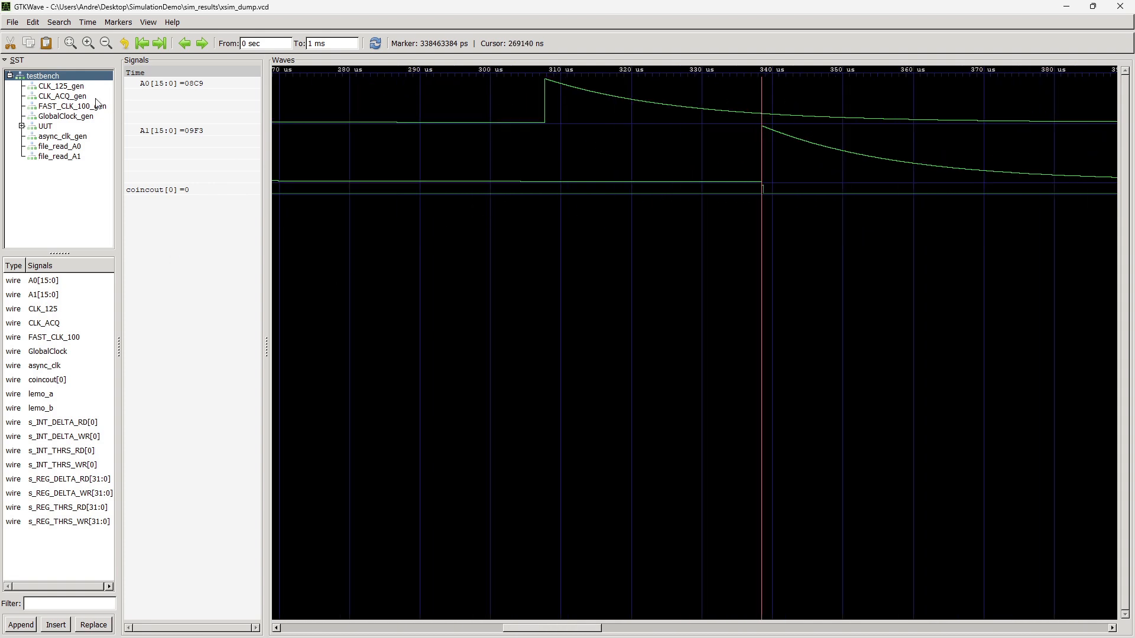
Expand the UUT scope, list its internal signals and widen the signal list down to the component outputs.
{"action": "left_click", "coordinate": [22, 126]}
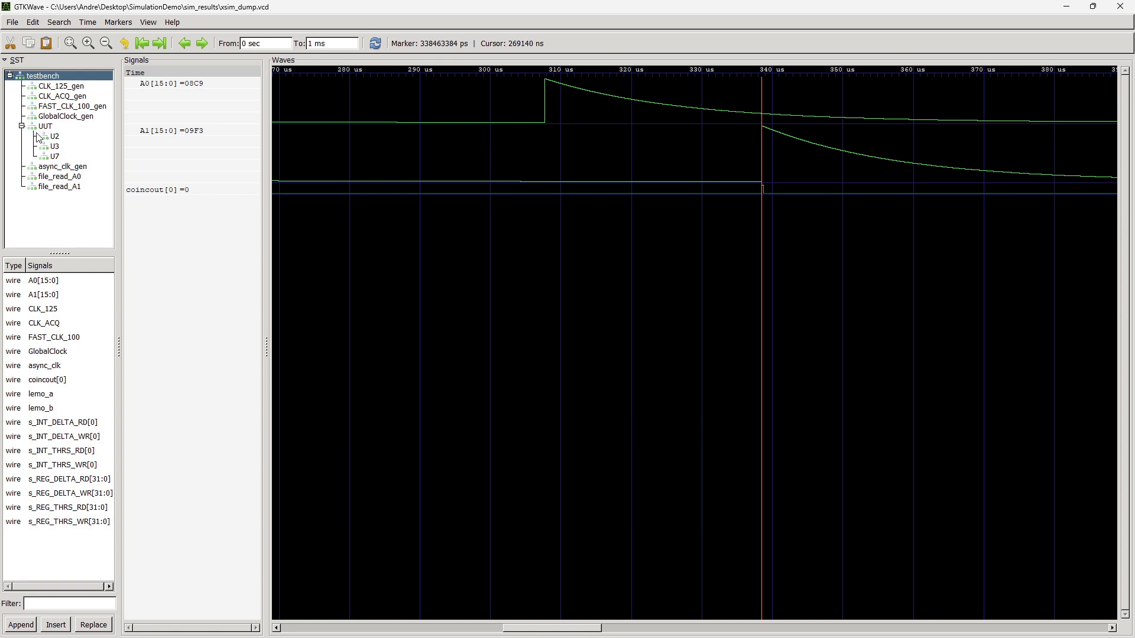
{"action": "left_click", "coordinate": [43, 128]}
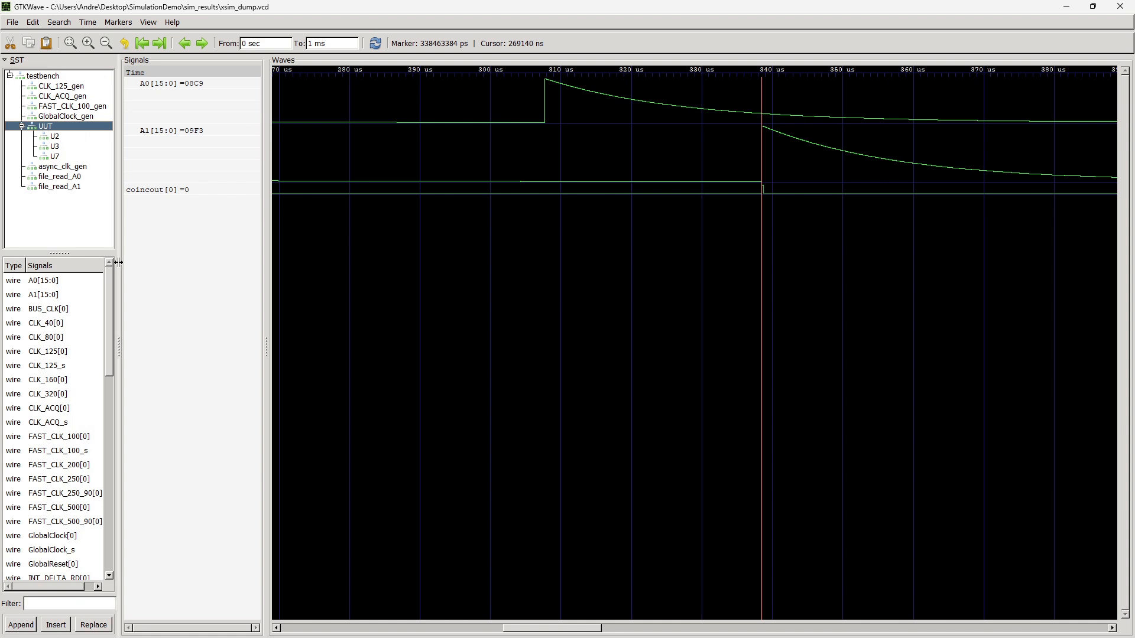
{"action": "left_click_drag", "start_coordinate": [119, 266], "coordinate": [158, 266]}
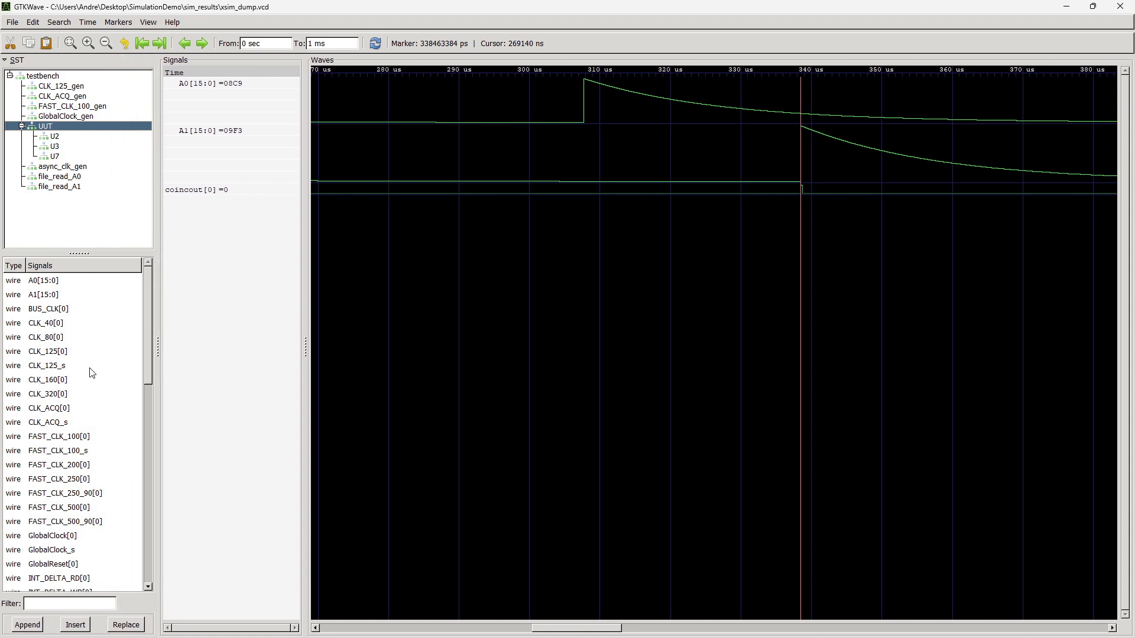
{"action": "scroll", "coordinate": [92, 373], "scroll_direction": "down", "scroll_amount": 4}
{"action": "scroll", "coordinate": [92, 373], "scroll_direction": "down", "scroll_amount": 7}
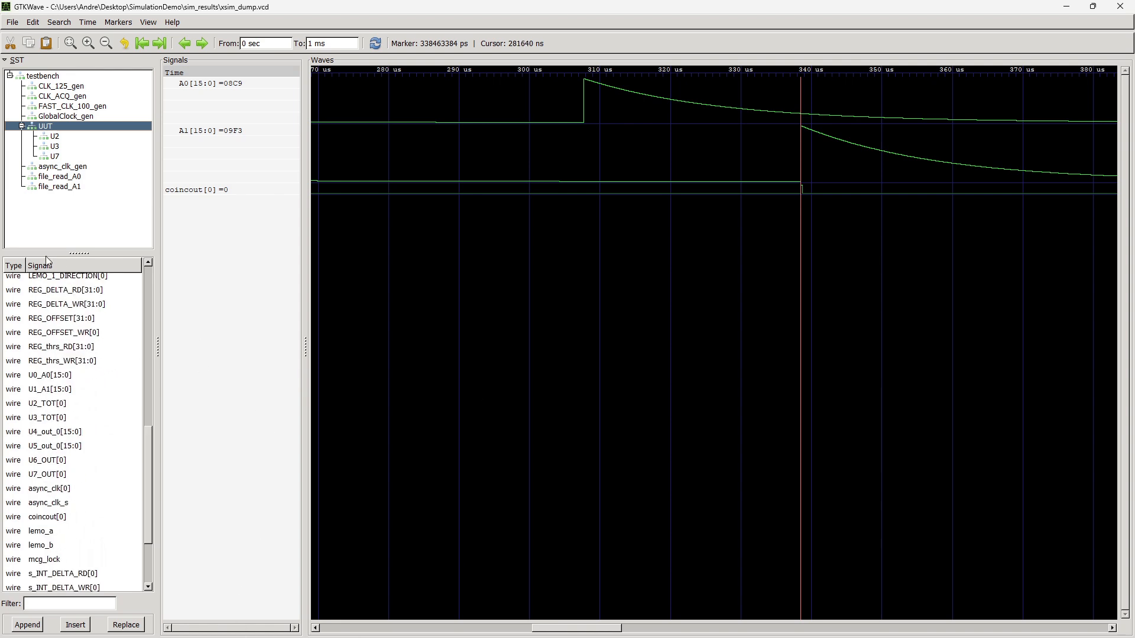
Switch to SciCompiler and check the component labels of the two trigger blocks in the top diagram.
{"action": "left_click", "coordinate": [1066, 7]}
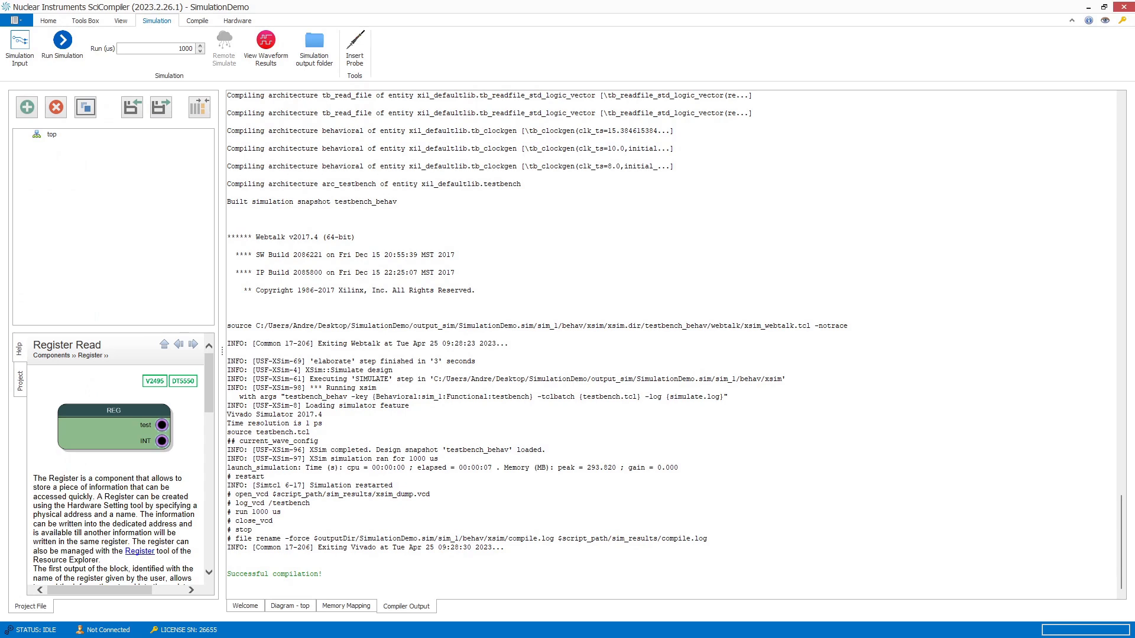
{"action": "left_click", "coordinate": [295, 605]}
{"action": "scroll", "coordinate": [611, 302], "scroll_direction": "up", "scroll_amount": 2}
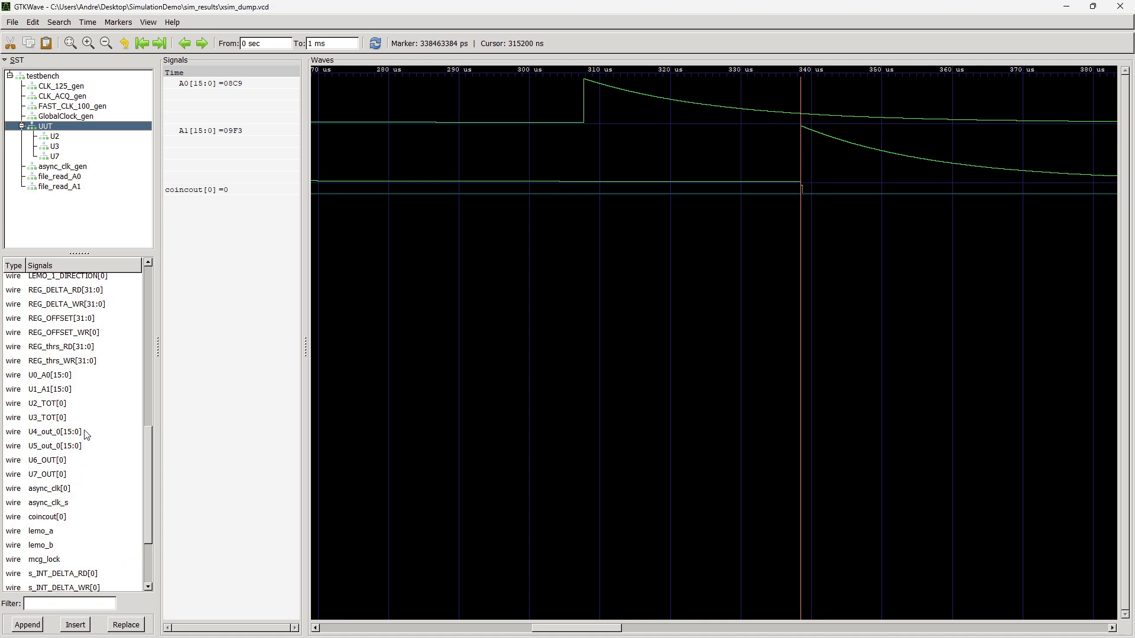
Switch to GTKWave and add the U2_TOT[0] and U3_TOT[0] signals below the coincout trace.
{"action": "left_click", "coordinate": [54, 407]}
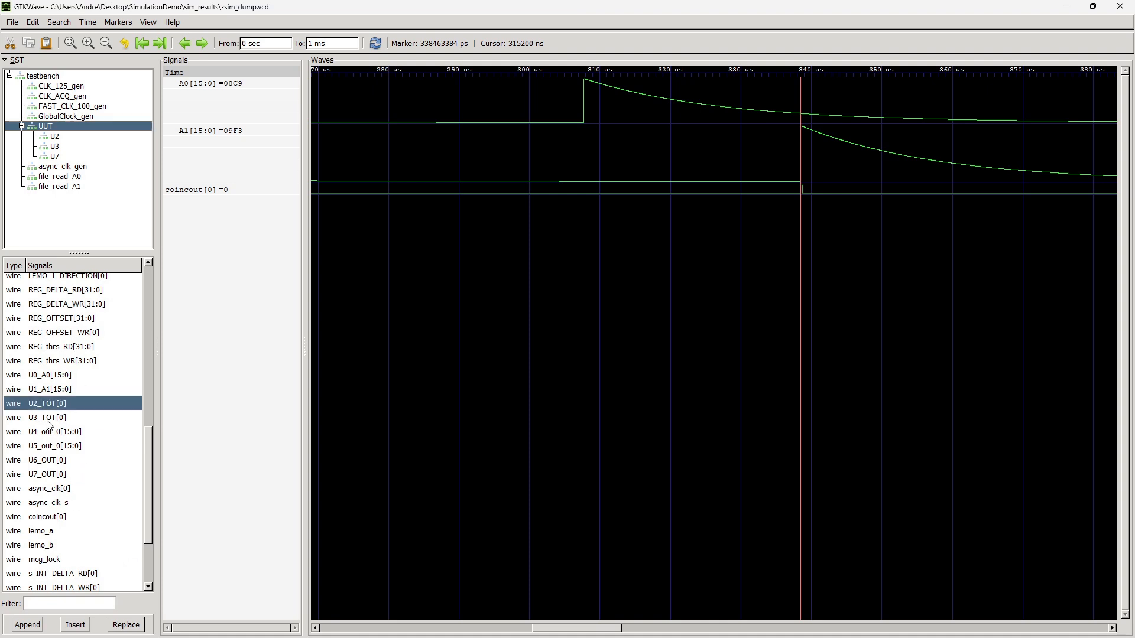
{"action": "left_click_drag", "start_coordinate": [32, 405], "coordinate": [236, 335]}
{"action": "left_click", "coordinate": [34, 417]}
{"action": "left_click_drag", "start_coordinate": [34, 419], "coordinate": [252, 316]}
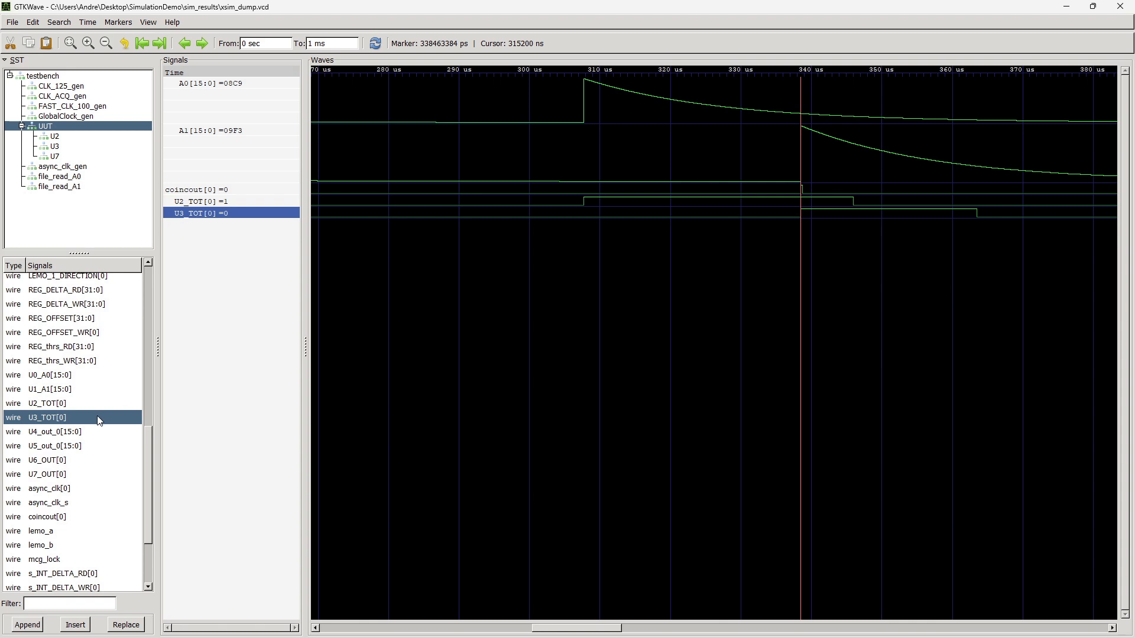
{"action": "left_click", "coordinate": [258, 337]}
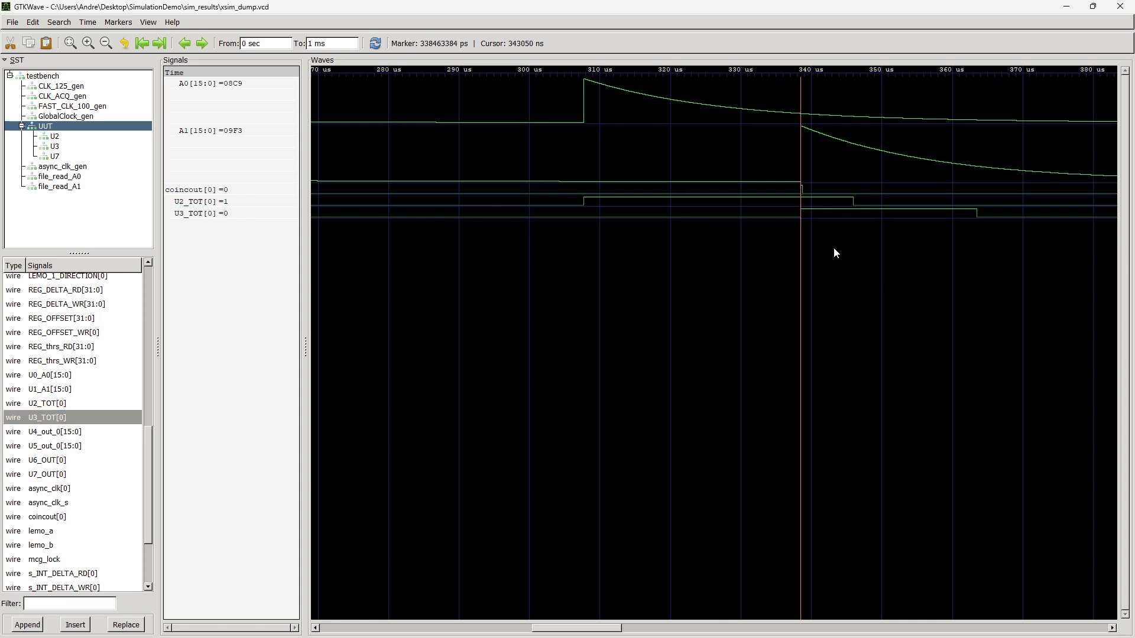
{"action": "scroll", "coordinate": [694, 294], "scroll_direction": "down", "scroll_amount": 3}
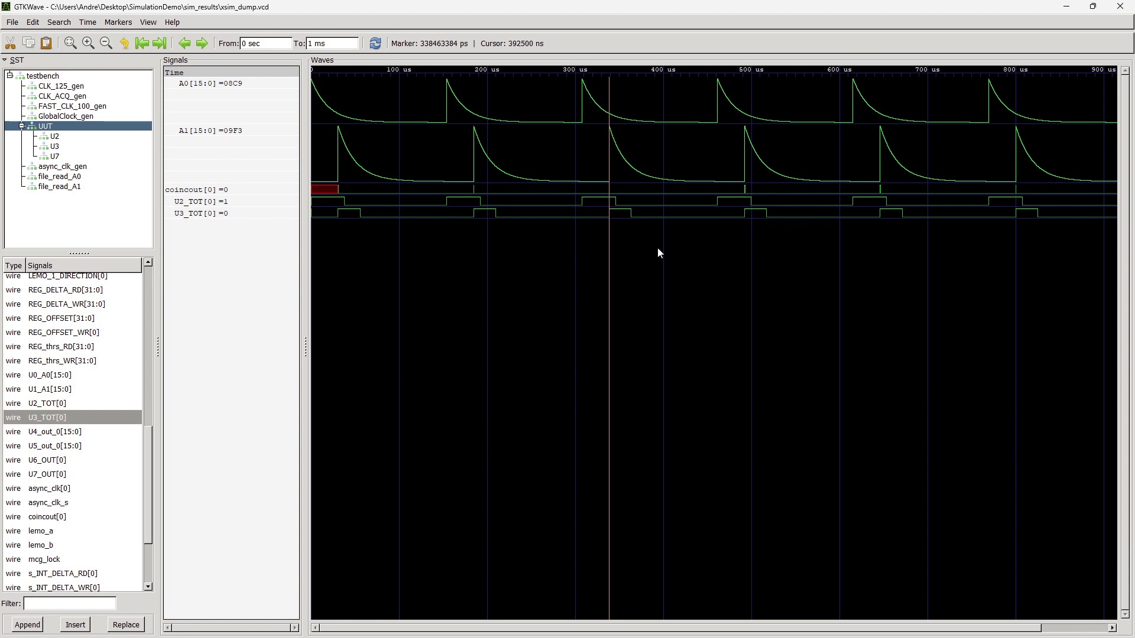
Switch to SciCompiler and open the register script of the simulation inputs.
{"action": "left_click", "coordinate": [1069, 7]}
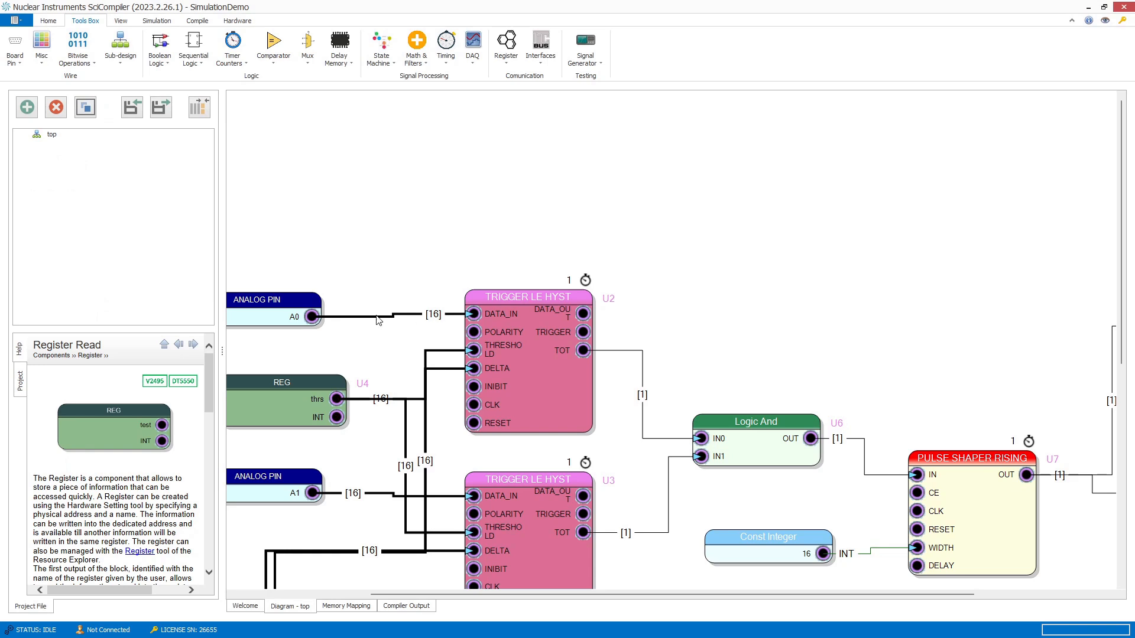
{"action": "left_click", "coordinate": [156, 21]}
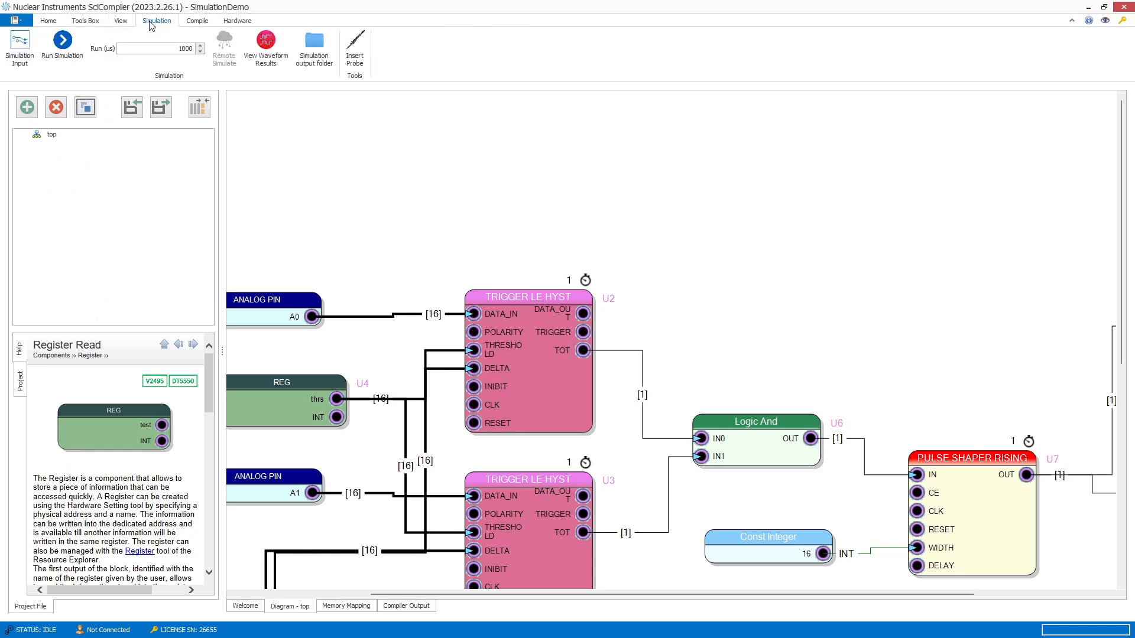
{"action": "left_click", "coordinate": [20, 59]}
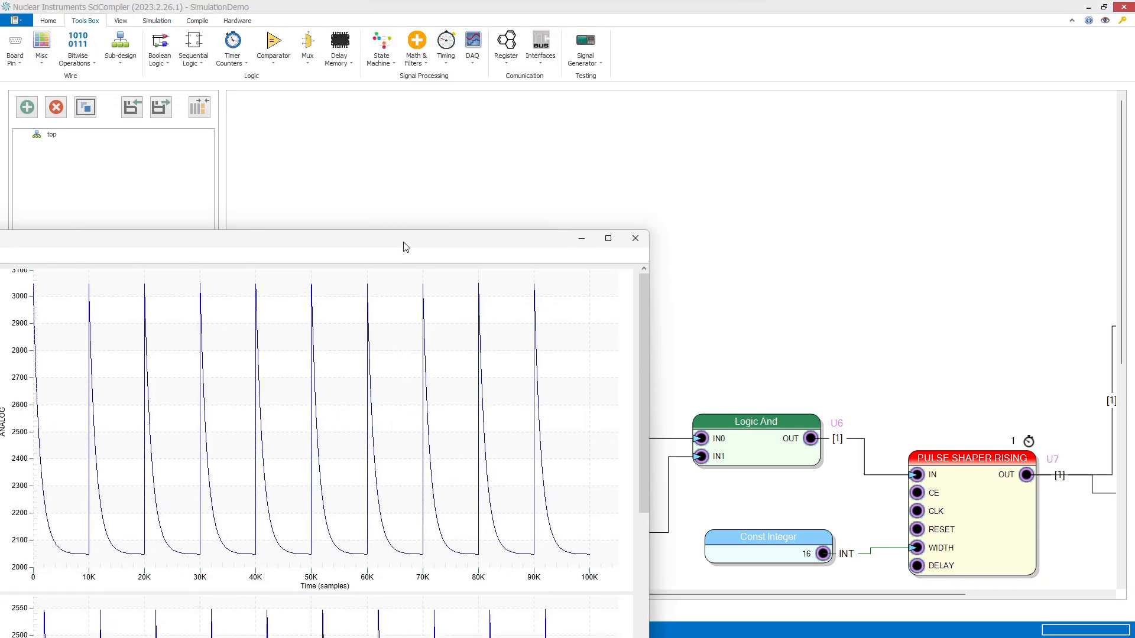
{"action": "left_click", "coordinate": [145, 158]}
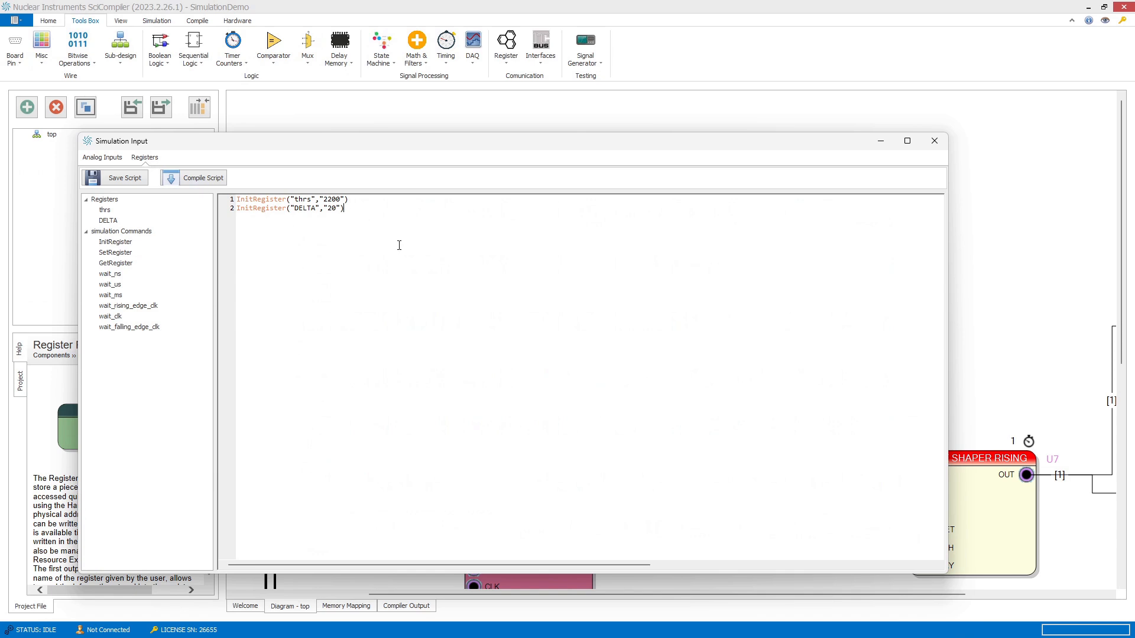
Extend the register script to wait 300 µs, set thrs to 2500, wait another 300 µs and set thrs to 2900.
{"action": "double_click", "coordinate": [107, 286]}
{"action": "left_click", "coordinate": [301, 217]}
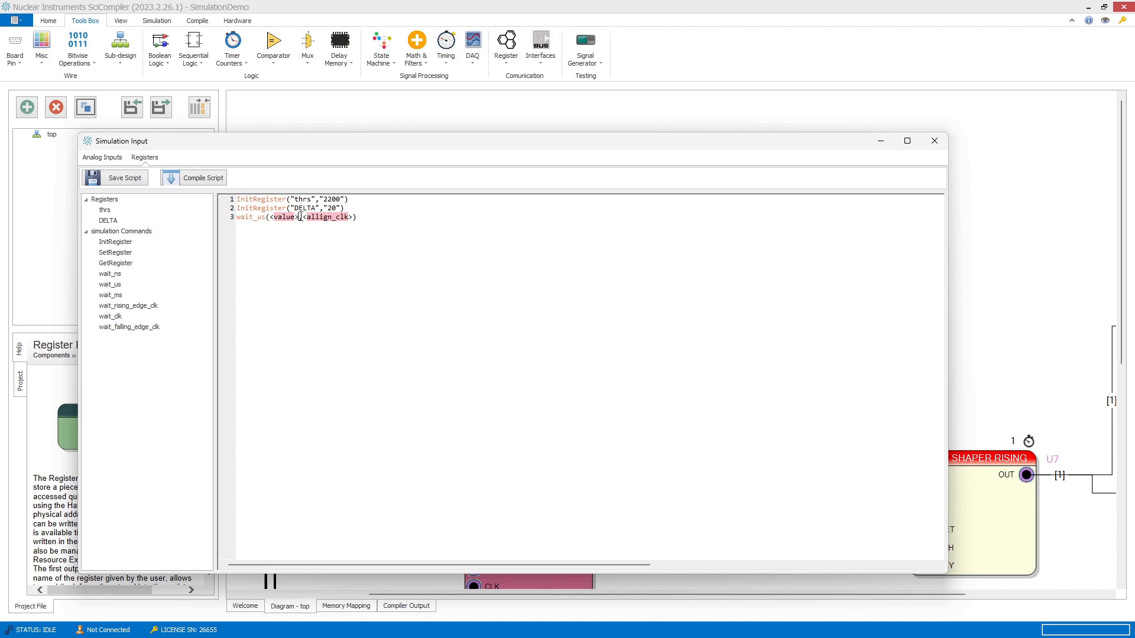
{"action": "key", "text": "BackSpace"}
{"action": "key", "text": "BackSpace"}
{"action": "key", "text": "BackSpace"}
{"action": "key", "text": "BackSpace"}
{"action": "key", "text": "BackSpace"}
{"action": "key", "text": "BackSpace"}
{"action": "key", "text": "BackSpace"}
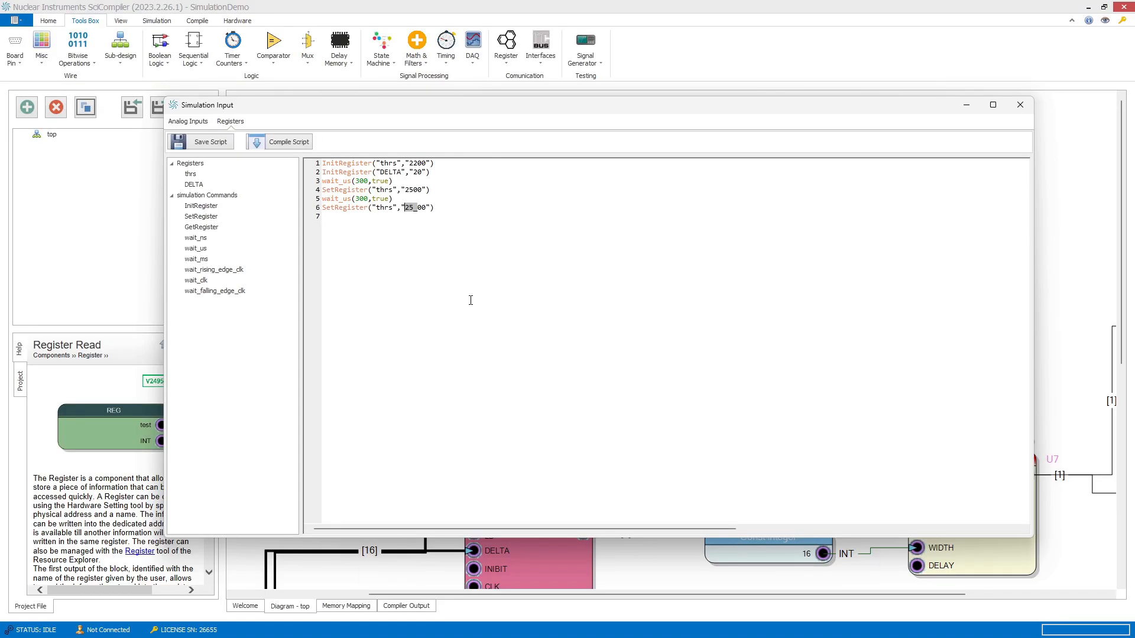
{"action": "type", "text": "29"}
Compile and save the register script and rerun the simulation.
{"action": "left_click", "coordinate": [284, 141]}
{"action": "left_click", "coordinate": [594, 349]}
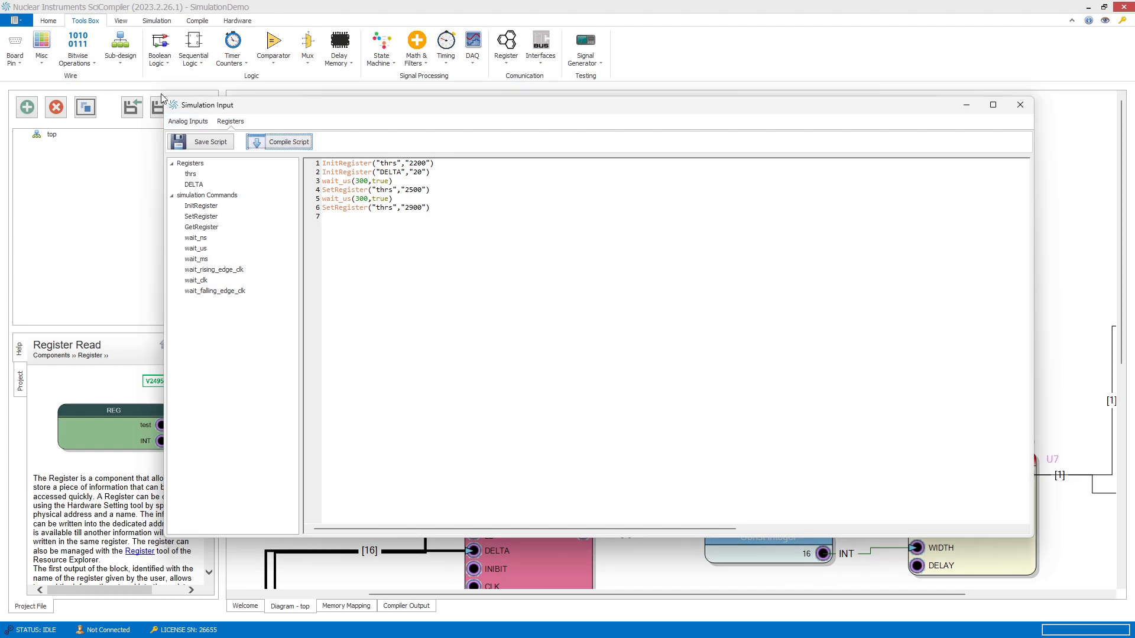
{"action": "left_click", "coordinate": [211, 143]}
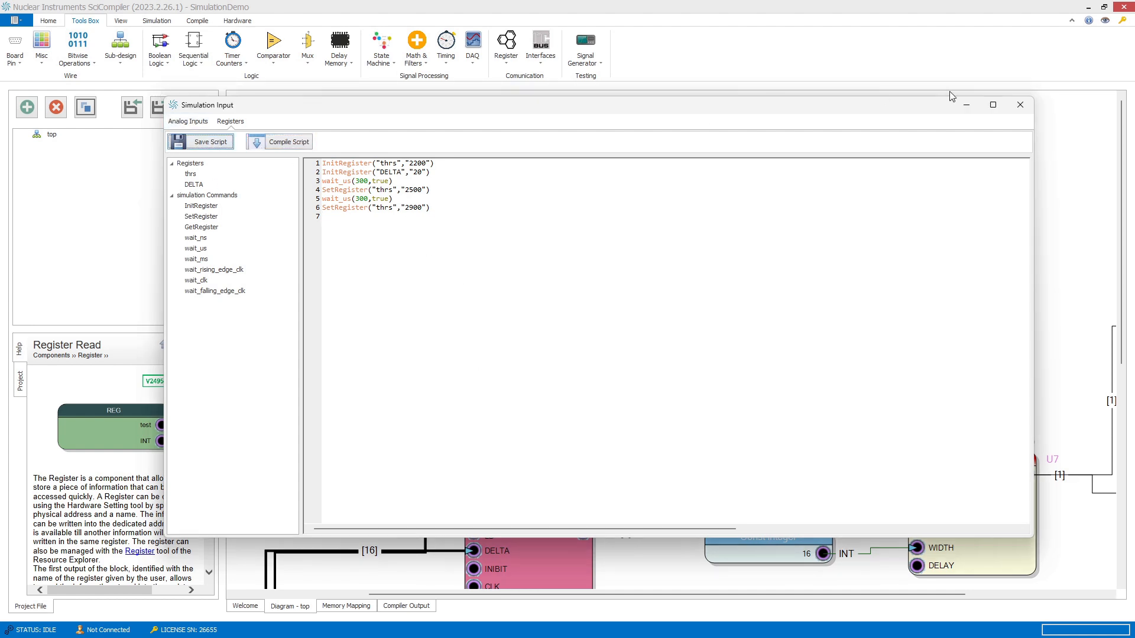
{"action": "left_click", "coordinate": [1020, 106]}
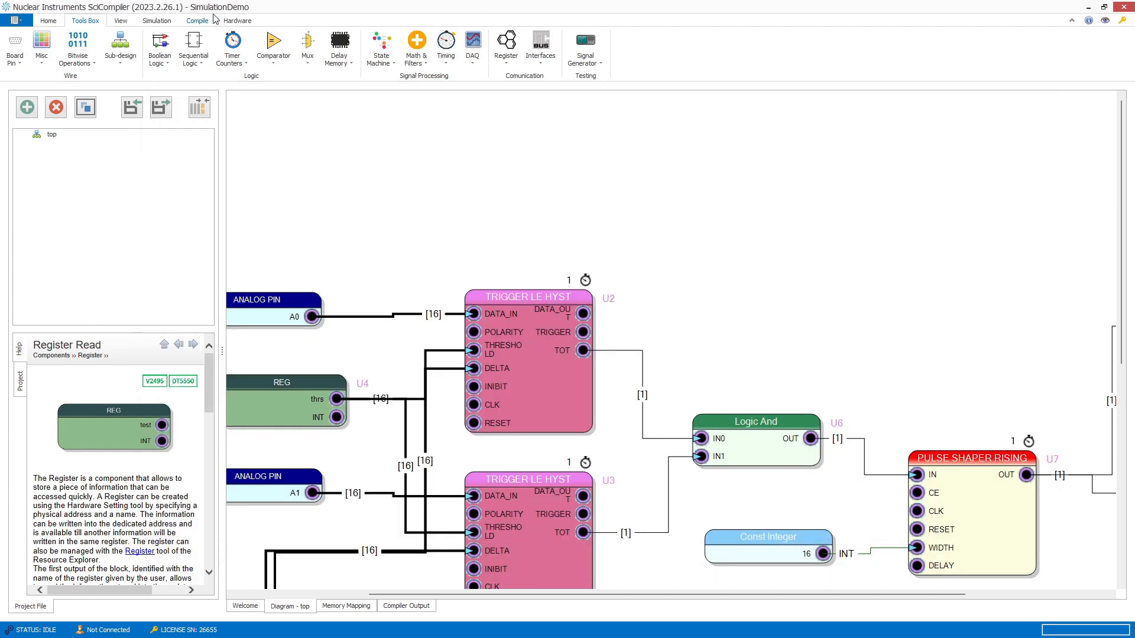
{"action": "left_click", "coordinate": [159, 21]}
{"action": "left_click", "coordinate": [56, 52]}
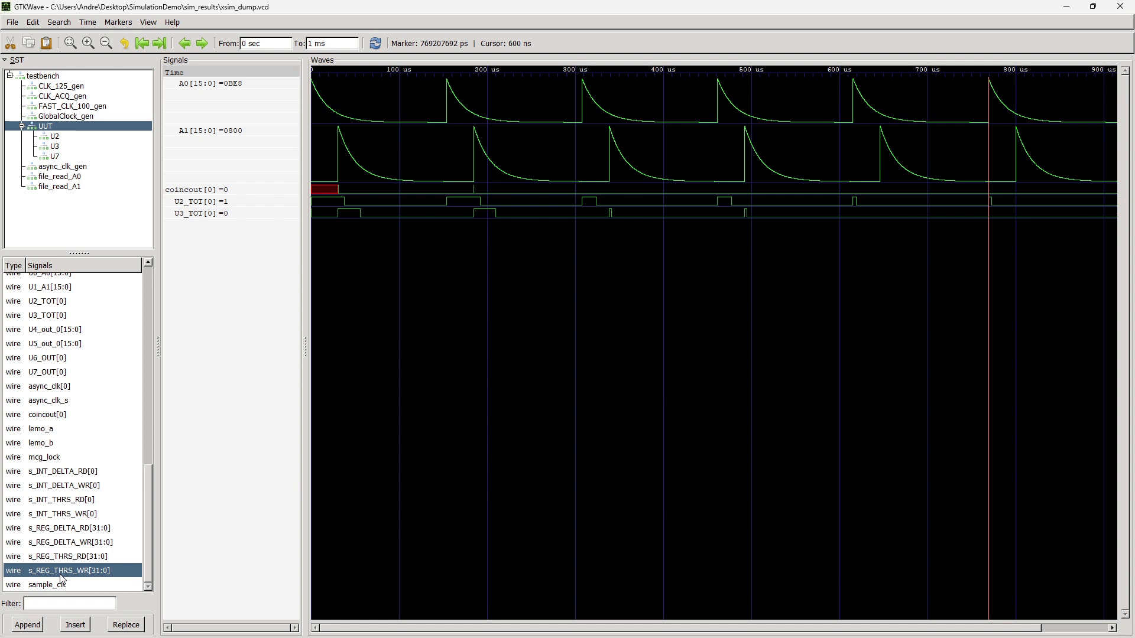
Add the s_REG_THRS_WR[31:0] signal to the GTKWave traces and set its data format to decimal.
{"action": "left_click_drag", "start_coordinate": [69, 570], "coordinate": [219, 333]}
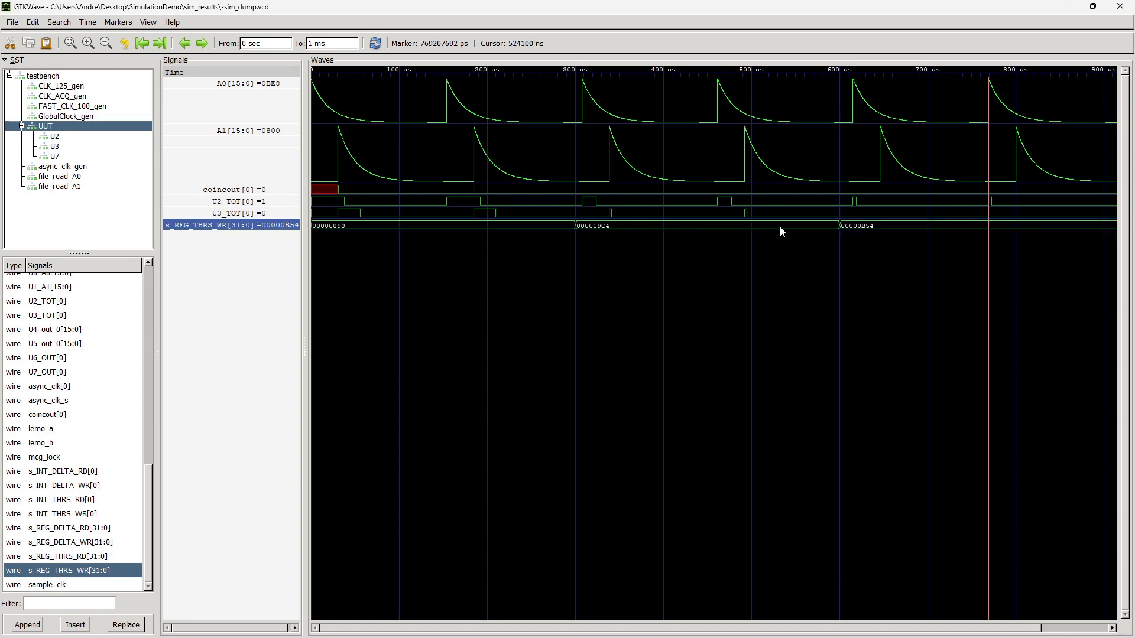
{"action": "right_click", "coordinate": [228, 225]}
{"action": "mouse_move", "coordinate": [311, 232]}
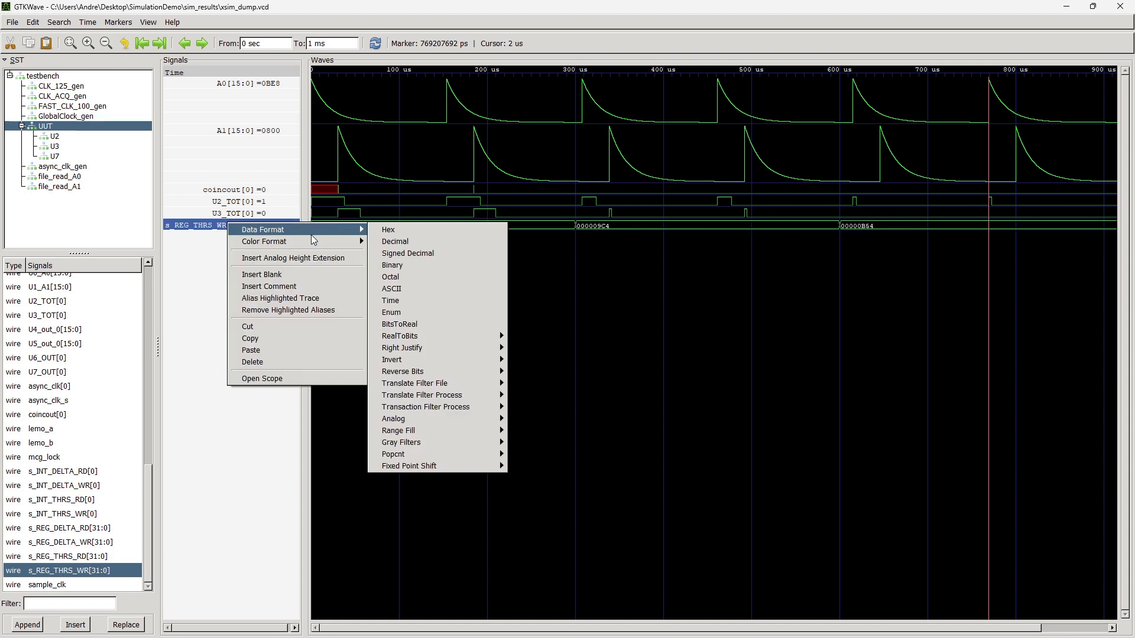
{"action": "left_click", "coordinate": [419, 242]}
{"action": "left_click", "coordinate": [427, 216]}
{"action": "left_click", "coordinate": [639, 225]}
{"action": "left_click", "coordinate": [869, 236]}
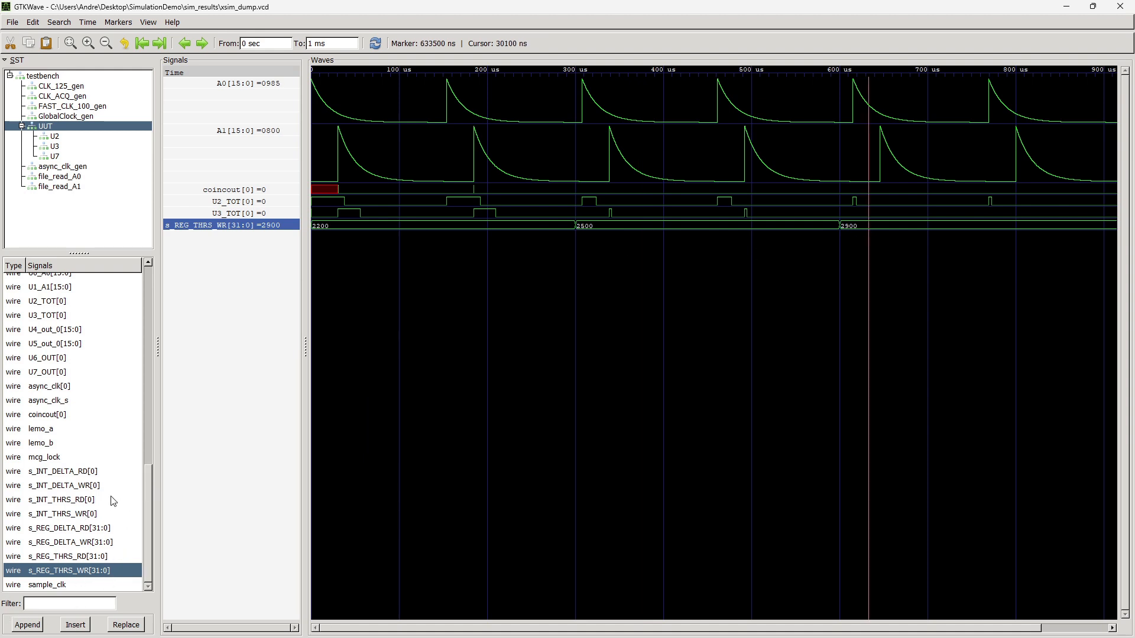
Add the s_INT_THRS_WR[0] signal below the threshold register trace and delete its duplicate trace.
{"action": "mouse_move", "coordinate": [70, 515]}
{"action": "left_mouse_down"}
{"action": "mouse_move", "coordinate": [227, 344]}
{"action": "mouse_move", "coordinate": [687, 257]}
{"action": "left_mouse_up"}
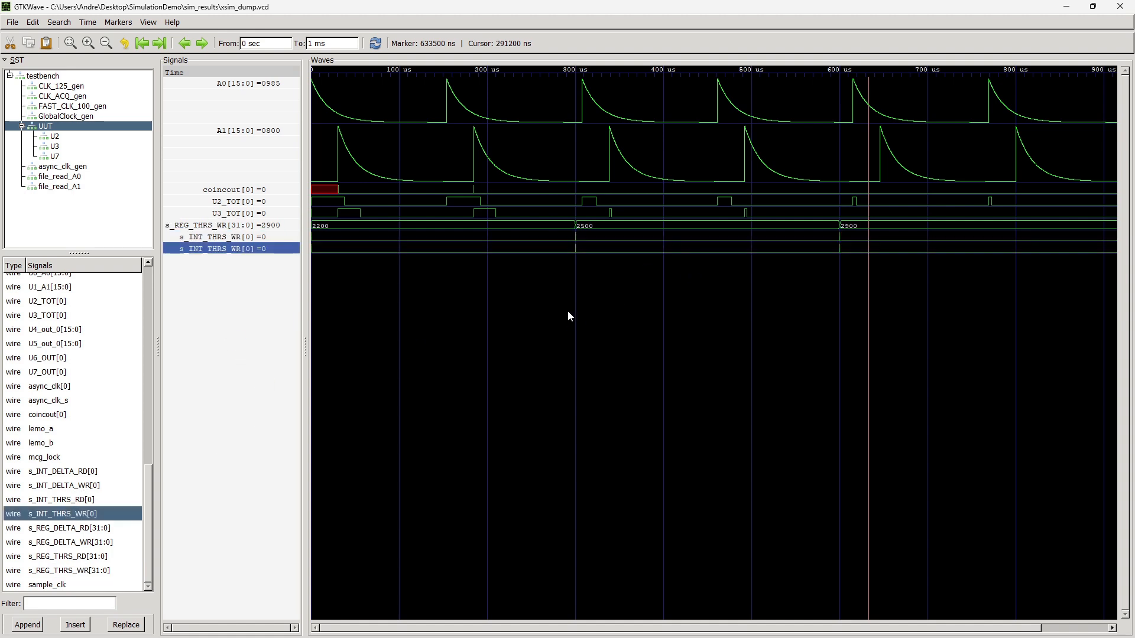
{"action": "left_click", "coordinate": [195, 249]}
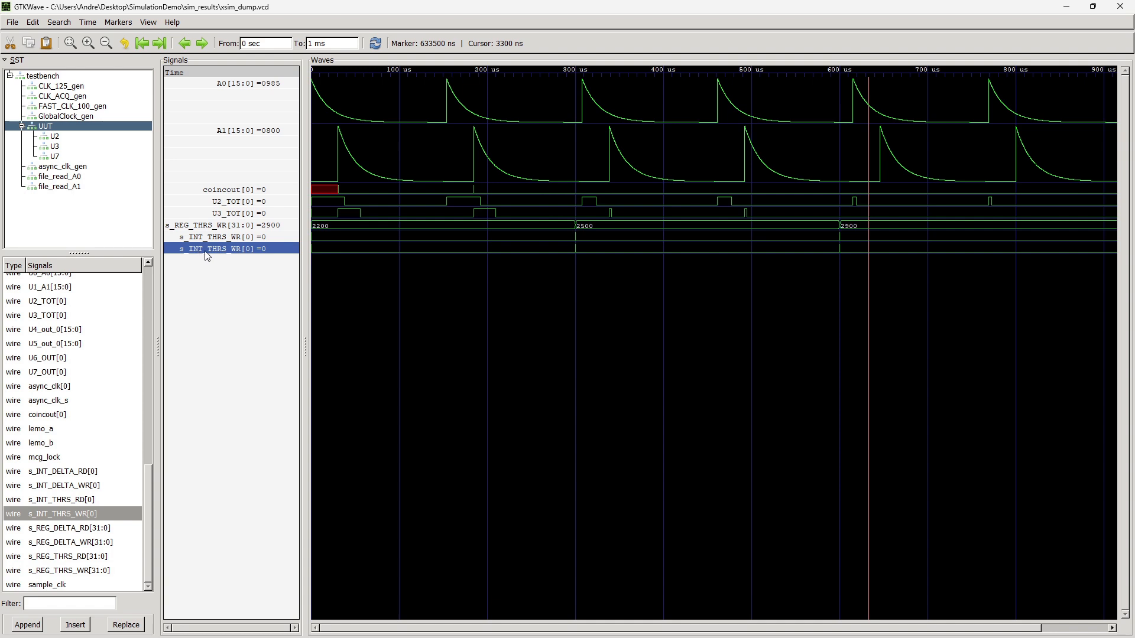
{"action": "right_click", "coordinate": [248, 252]}
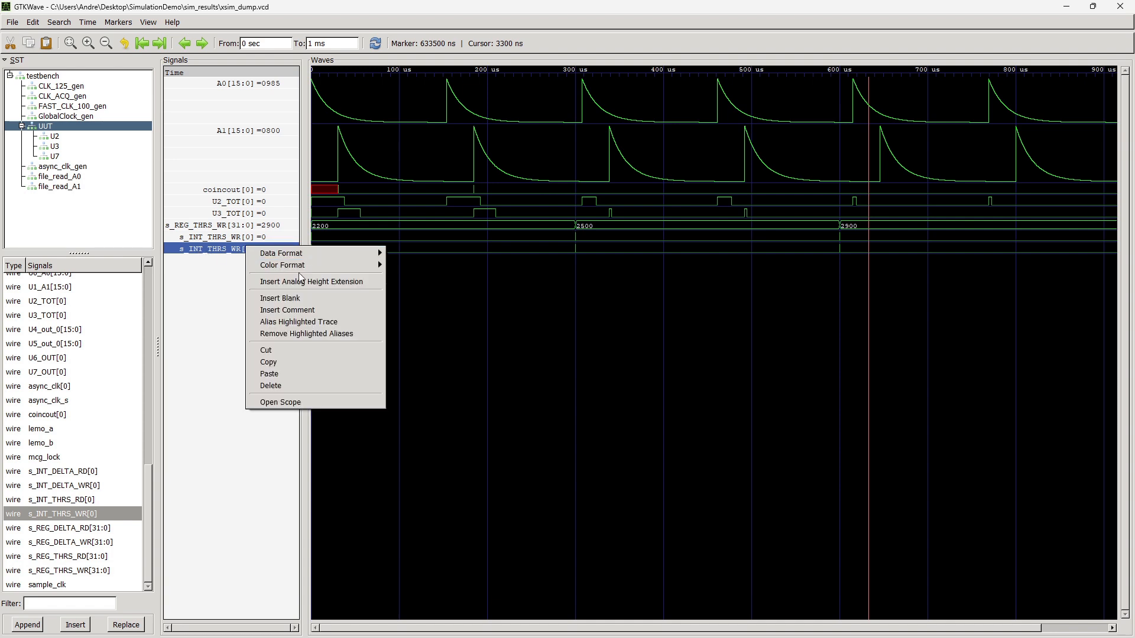
{"action": "left_click", "coordinate": [300, 383]}
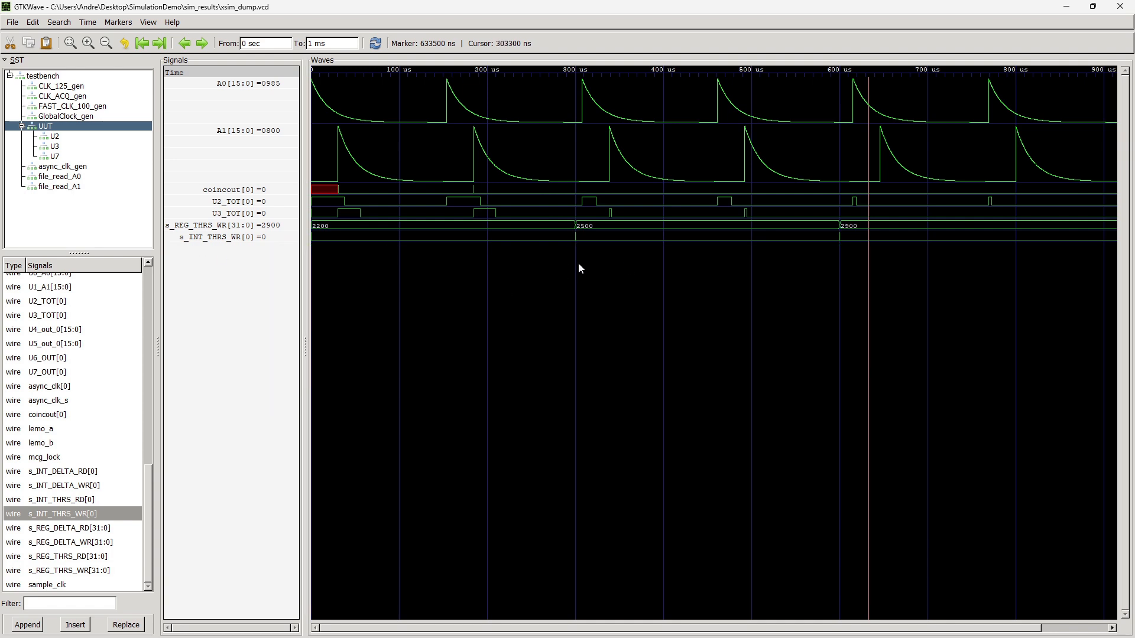
In SciCompiler, loop the register script over i = 1 to 5 with wait_us(150,true) and SetRegister("thrs",2000+(i*100)), and compile it.
{"action": "left_click", "coordinate": [1064, 10]}
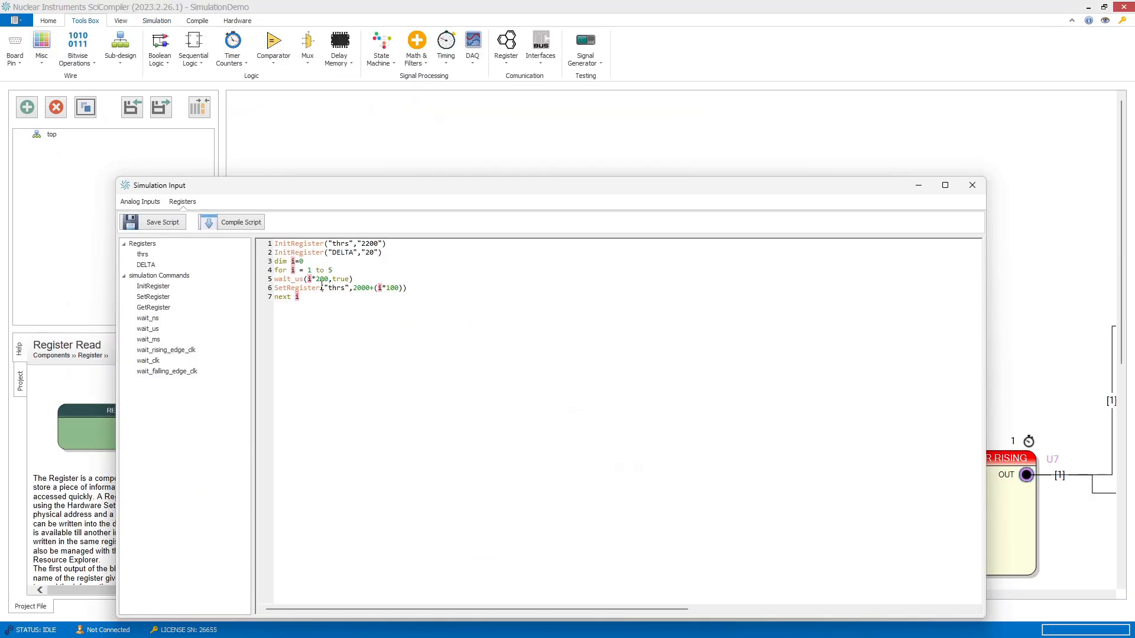
{"action": "key", "text": "BackSpace"}
{"action": "key", "text": "BackSpace"}
{"action": "double_click", "coordinate": [315, 278]}
{"action": "type", "text": "150"}
{"action": "left_click", "coordinate": [232, 223]}
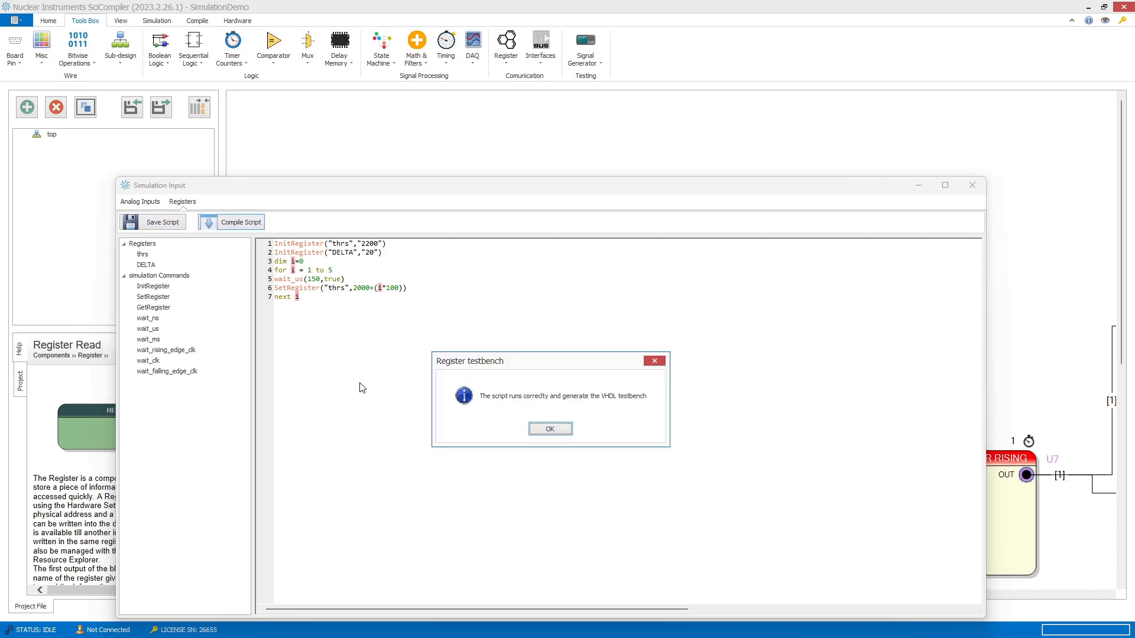
{"action": "left_click", "coordinate": [547, 425]}
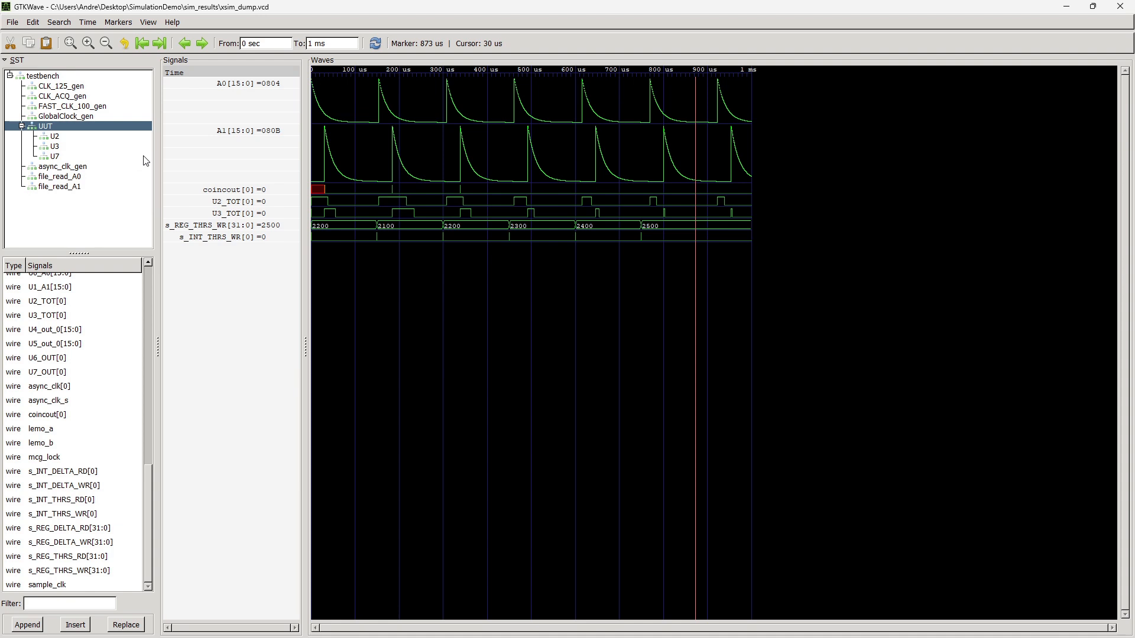
Switch to GTKWave and examine how the coincout and TOT pulses change across the stepped threshold values.
{"action": "scroll", "coordinate": [645, 155], "scroll_direction": "up", "scroll_amount": 2}
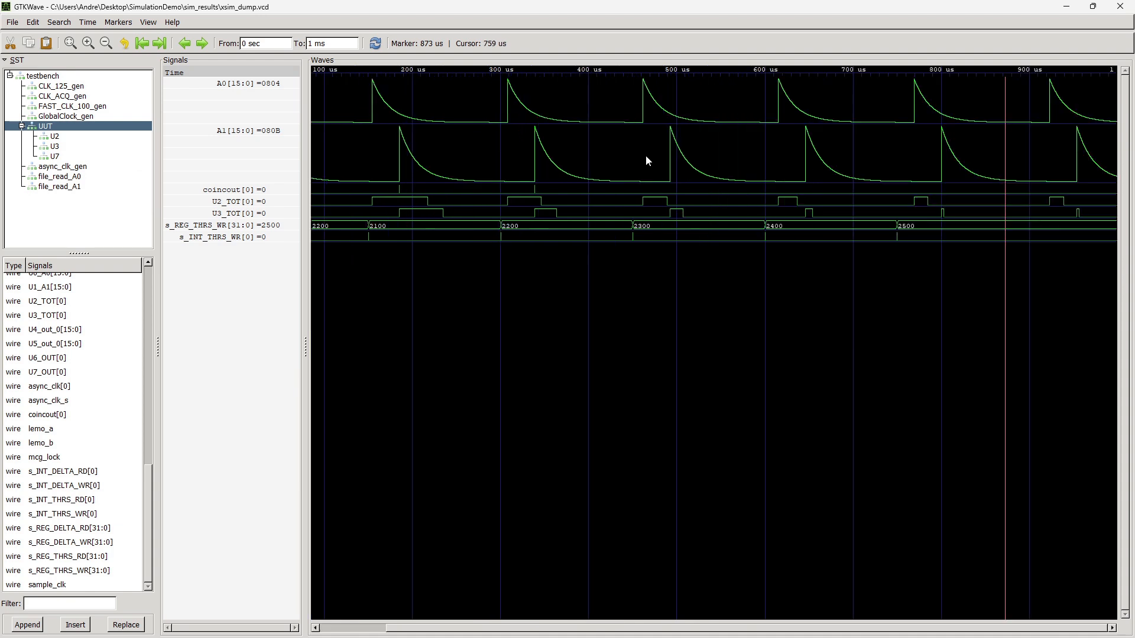